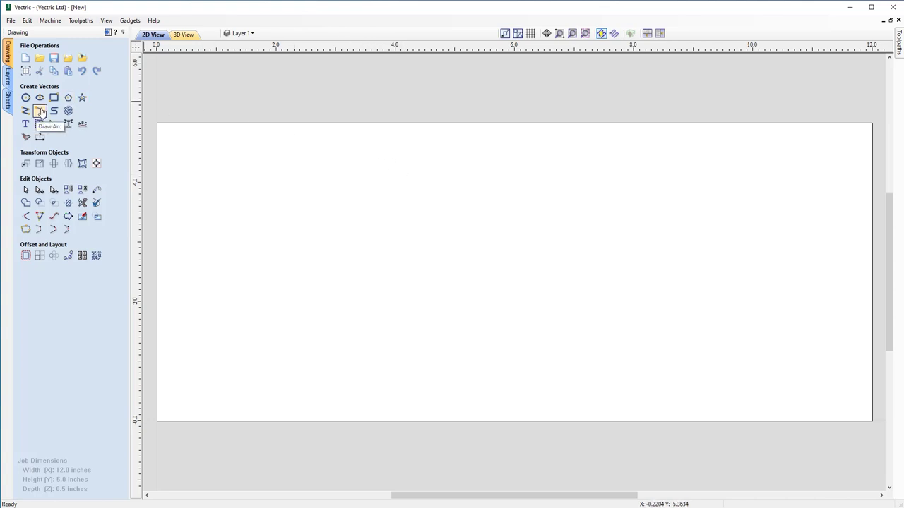
# - Draw a shallow three-point arc near the top of the job, from about X 0.96, Y 4.22 to X 10.51, Y 4.22, about 0.45 inches high
pyautogui.click(40, 111)
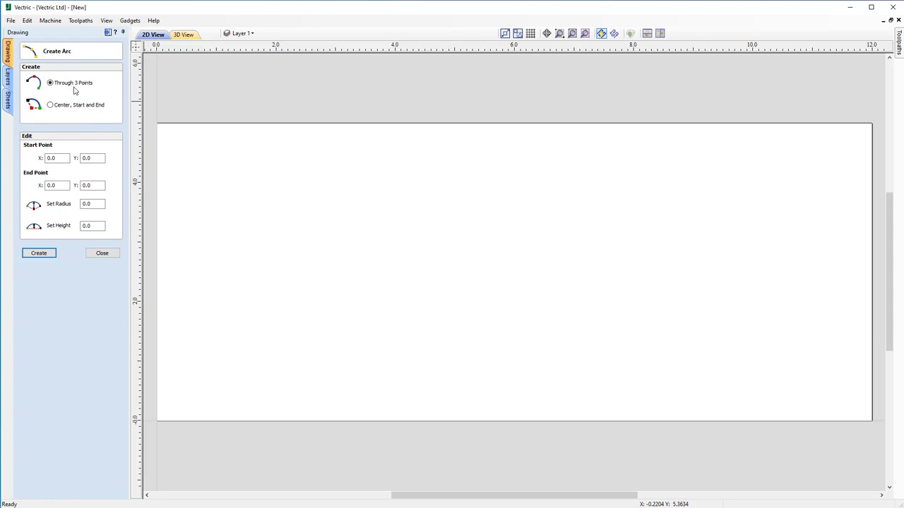
pyautogui.click(214, 170)
pyautogui.press('Escape')
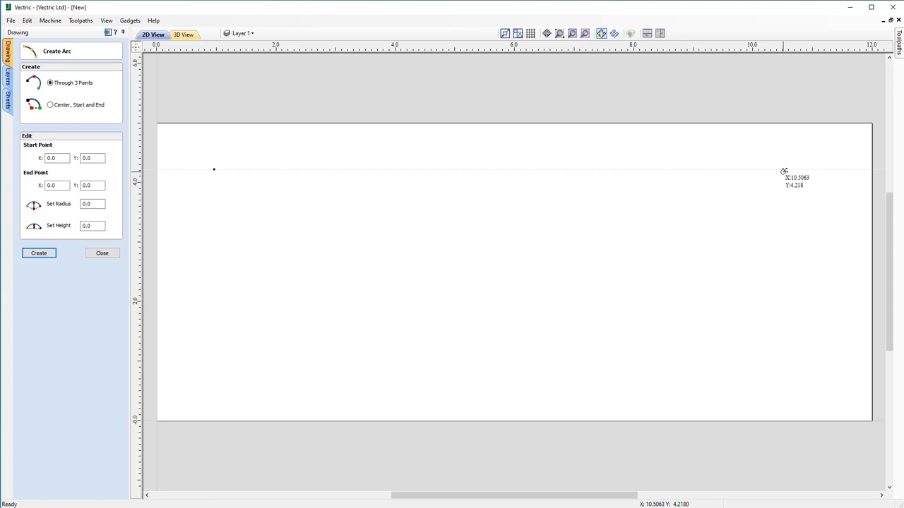
pyautogui.click(784, 171)
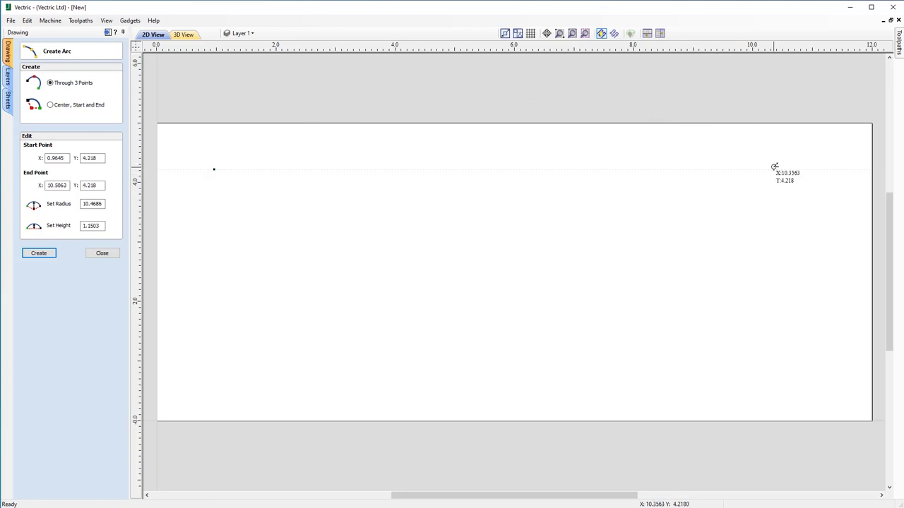
pyautogui.click(740, 162)
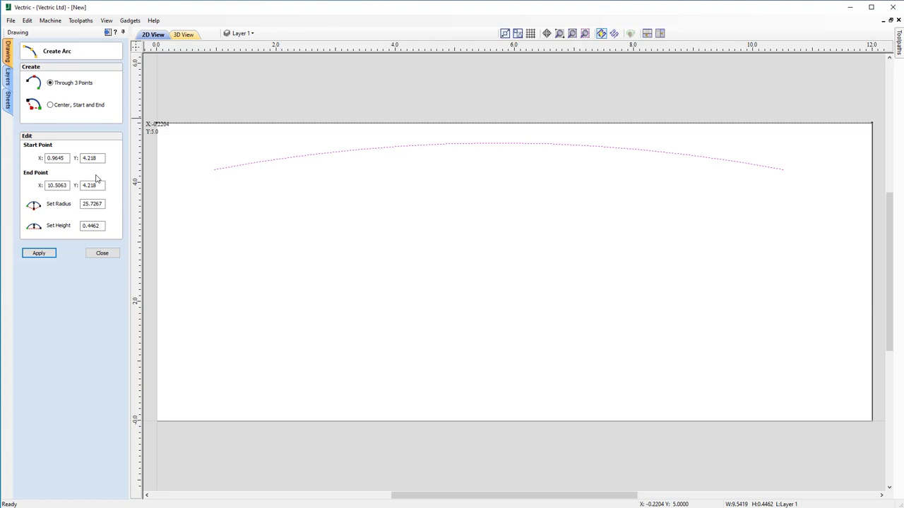
# - Set the arc's start point to X 1, Y 3.5 and its end point to X 11, Y 3.5
pyautogui.doubleClick(55, 157)
pyautogui.write('1')
pyautogui.press('Tab')
pyautogui.write('3')
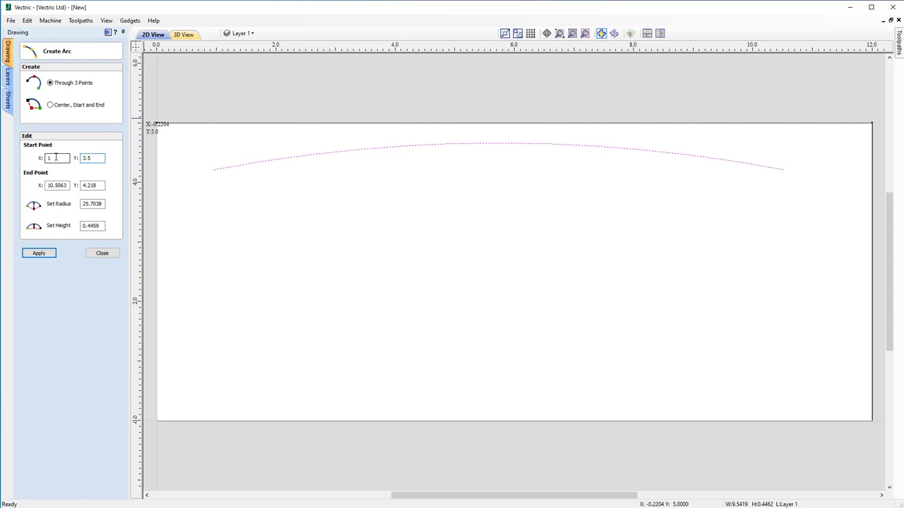
pyautogui.doubleClick(63, 185)
pyautogui.write('11')
pyautogui.press('Tab')
pyautogui.write('3.5')
pyautogui.press('Tab')
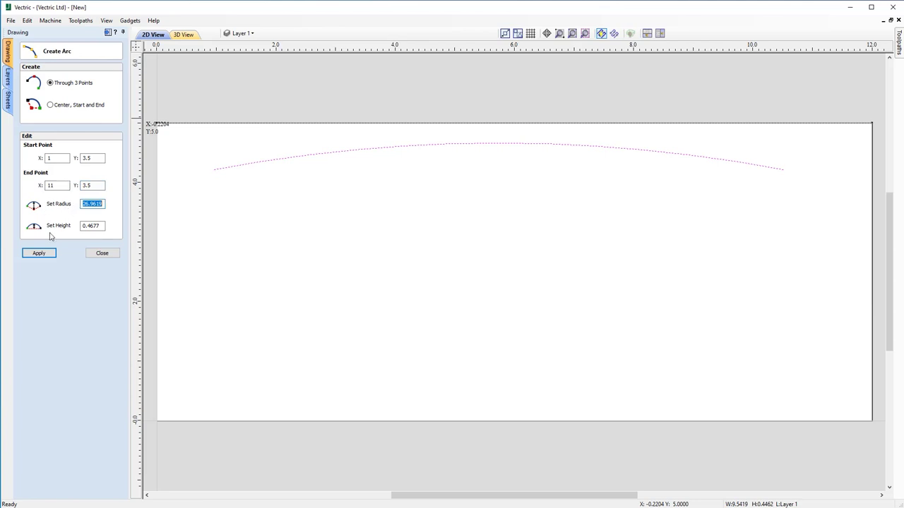
# - Set the arc height to 0.75, apply the edited dimensions and finish the arc
pyautogui.click(101, 226)
pyautogui.moveTo(96, 227); pyautogui.dragTo(62, 226)
pyautogui.write('.75')
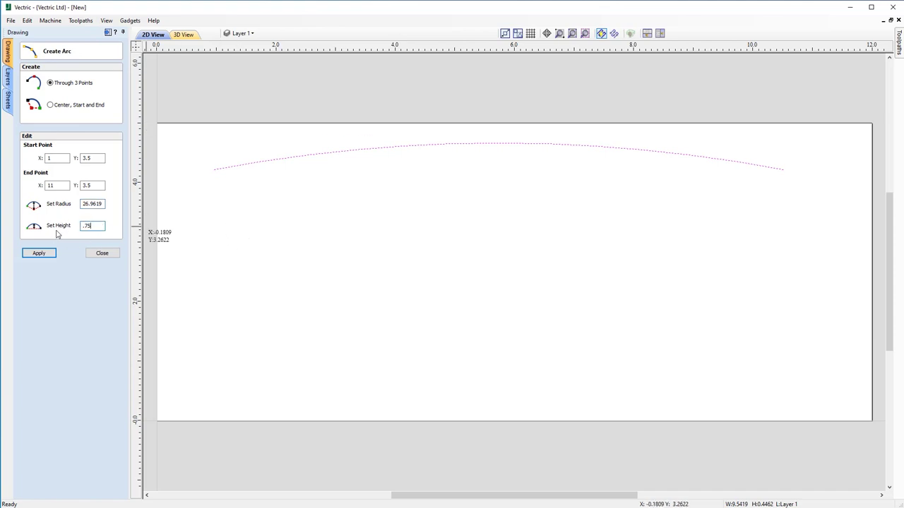
pyautogui.click(40, 254)
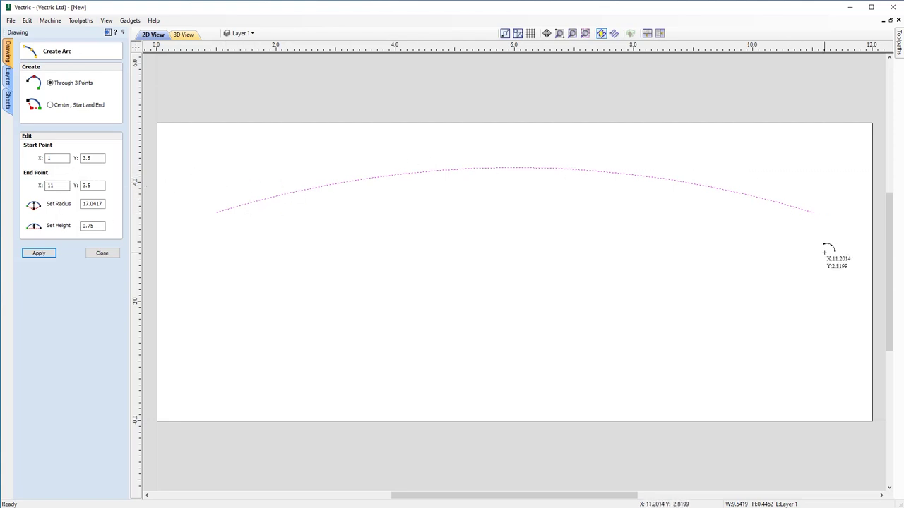
pyautogui.click(32, 255)
pyautogui.click(106, 254)
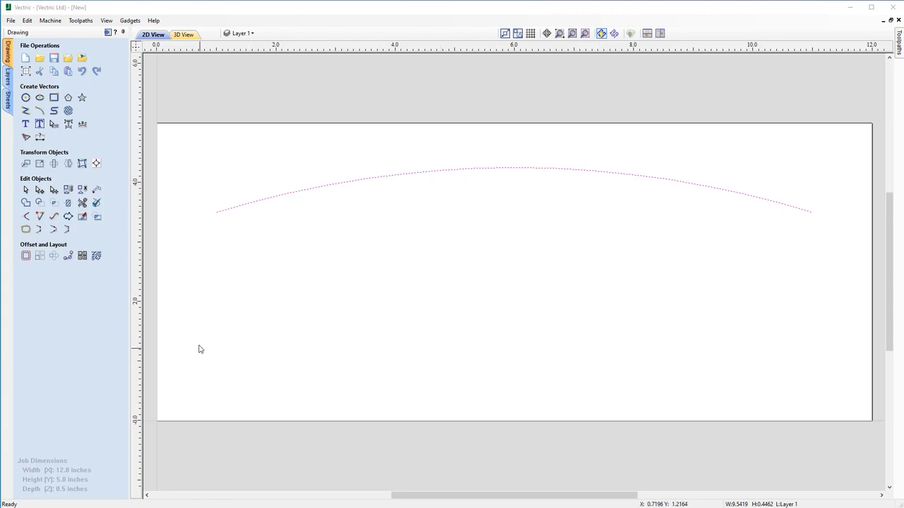
# - Offset the arc 3 inches outwards/right, keeping the original, to make the plate's lower edge
pyautogui.click(25, 257)
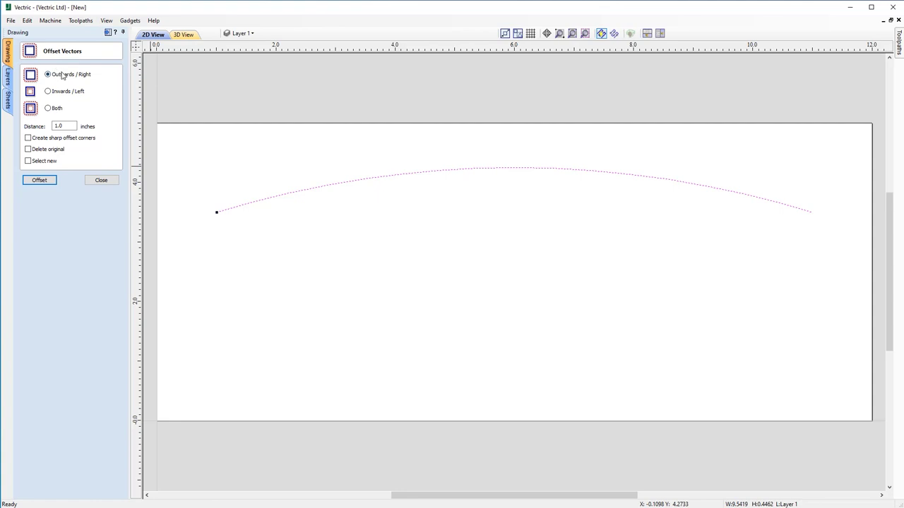
pyautogui.moveTo(70, 126); pyautogui.dragTo(45, 130)
pyautogui.press('Tab')
pyautogui.press('Tab')
pyautogui.click(50, 186)
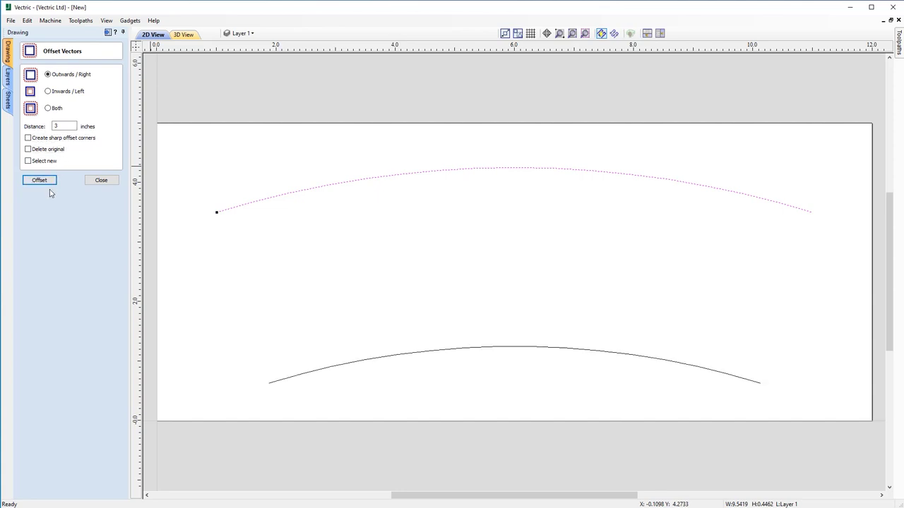
pyautogui.click(101, 181)
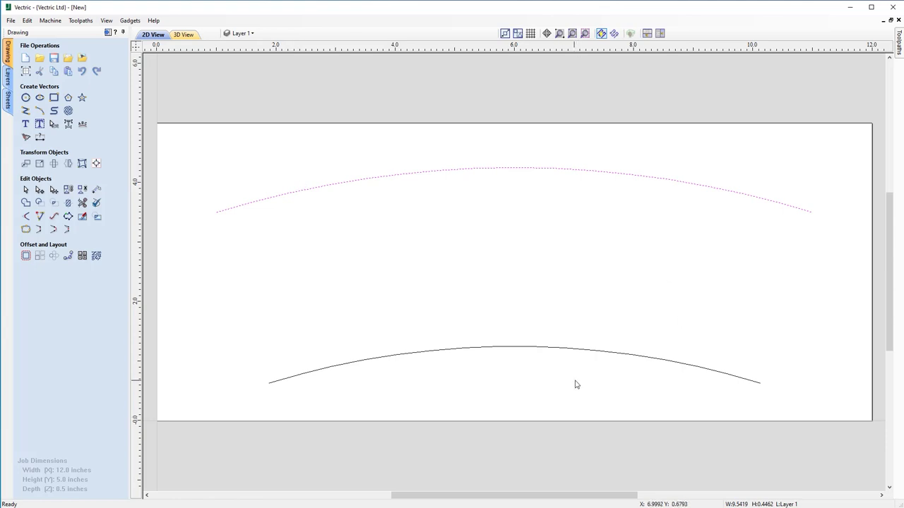
# - Join the two arcs with straight lines at both ends to form one closed plate outline
pyautogui.moveTo(602, 390); pyautogui.dragTo(400, 153)
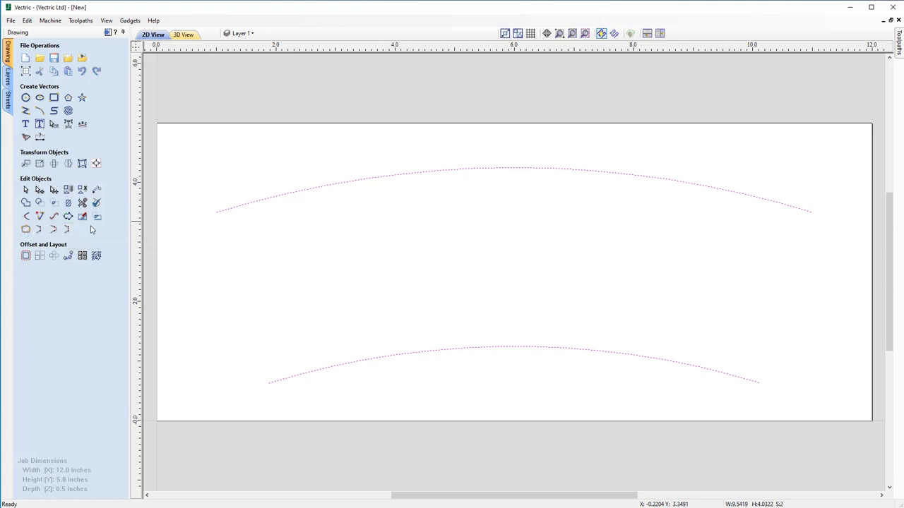
pyautogui.click(40, 231)
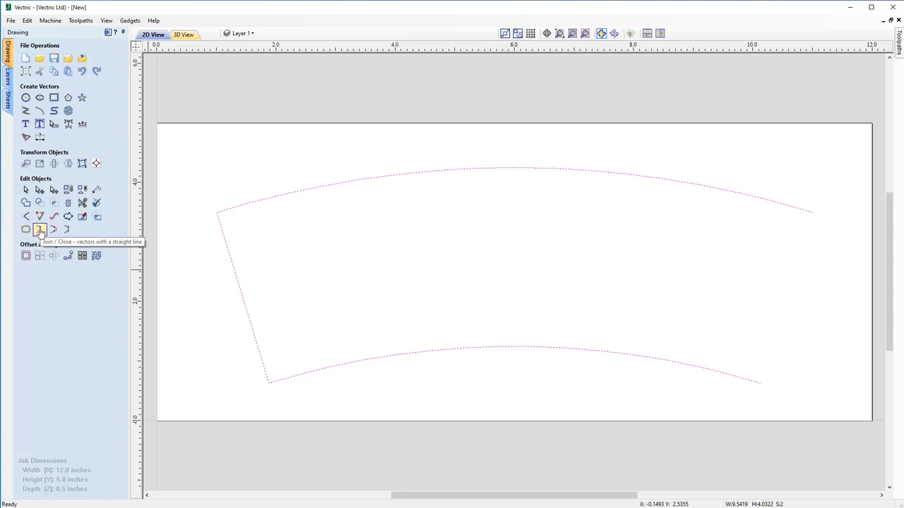
pyautogui.click(39, 231)
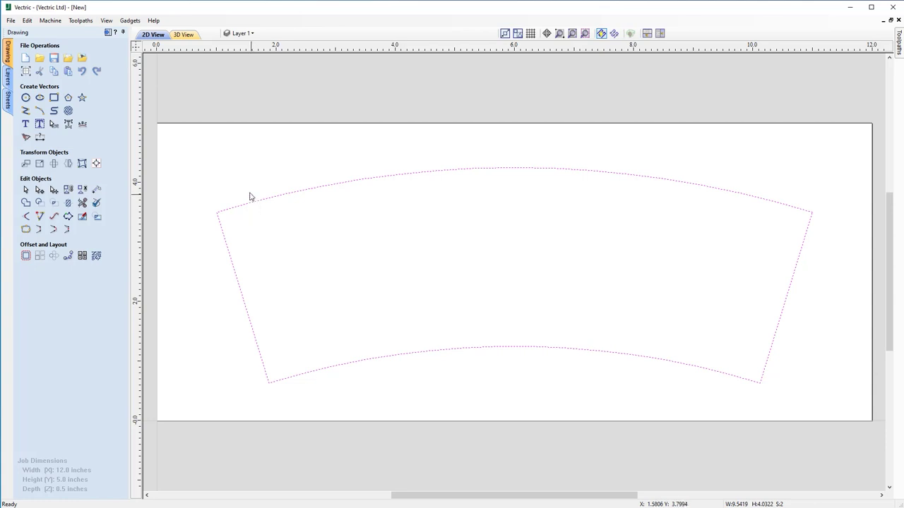
# - Offset the closed plate outline 0.375 inches inwards, keeping the original, and select the inner border
pyautogui.click(25, 257)
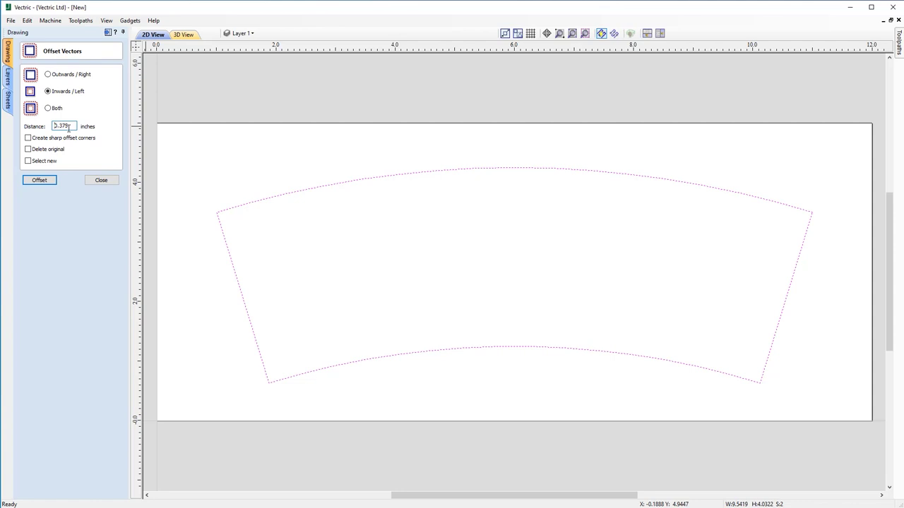
pyautogui.click(39, 180)
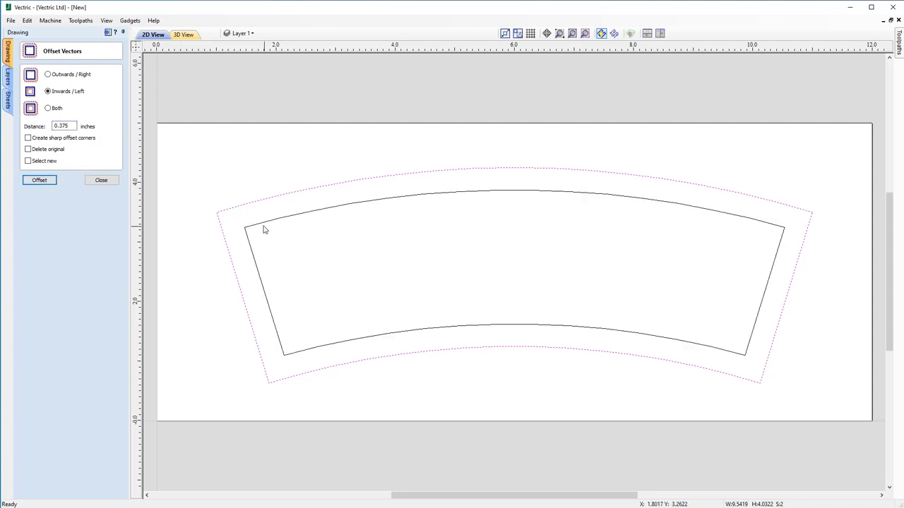
pyautogui.click(301, 169)
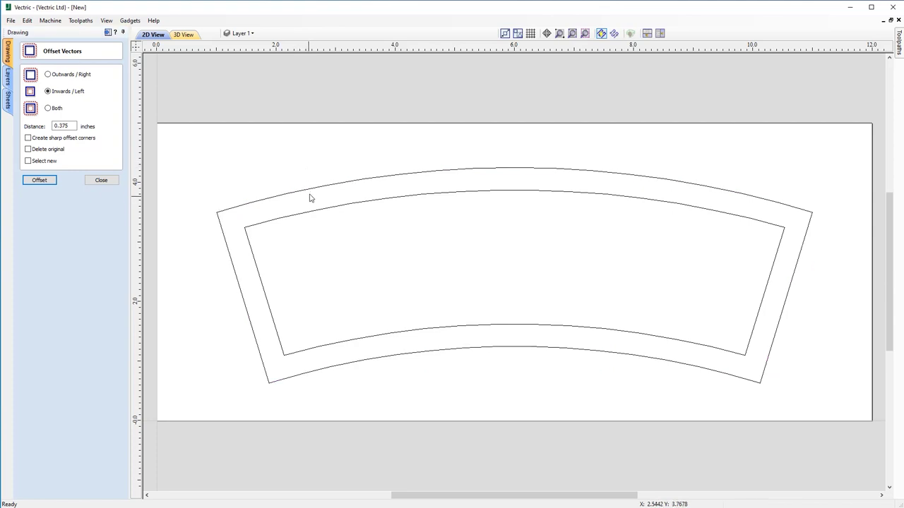
pyautogui.click(312, 195)
pyautogui.click(329, 212)
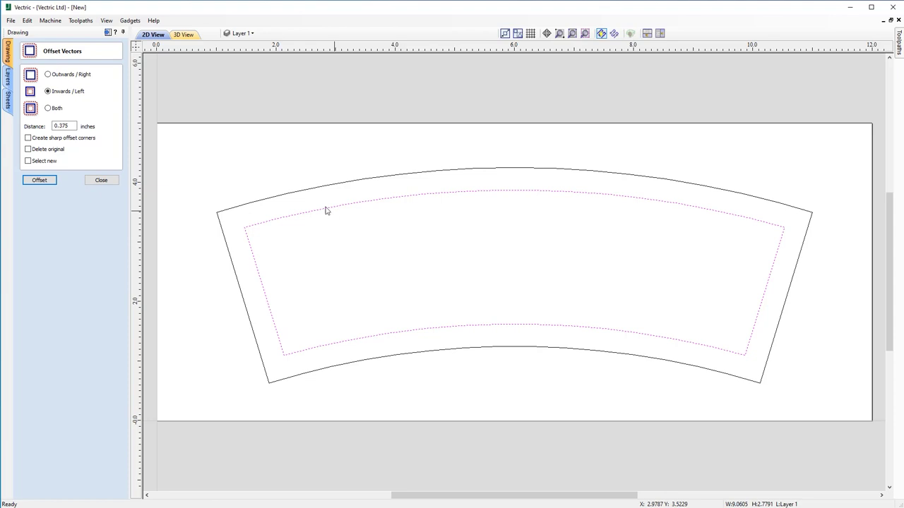
pyautogui.click(99, 180)
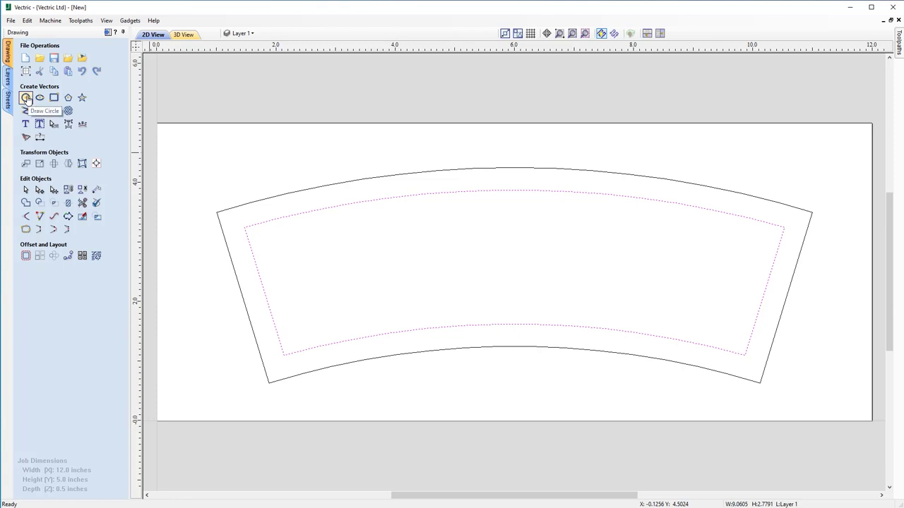
# - Draw a 0.125-inch diameter circle between the inner and outer upper-left corners, centered at about X 1.23, Y 3.37
pyautogui.click(26, 98)
pyautogui.moveTo(66, 118); pyautogui.dragTo(48, 118)
pyautogui.write('.125')
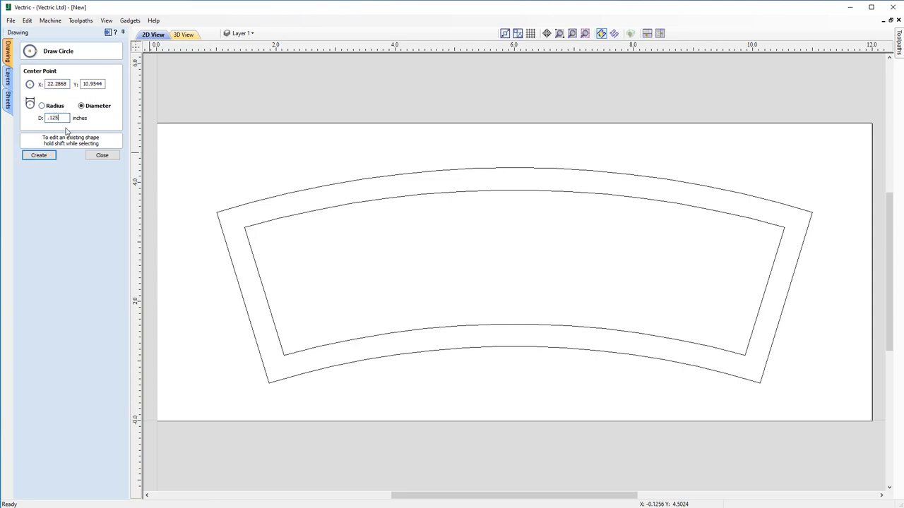
pyautogui.scroll(3, 235, 218)
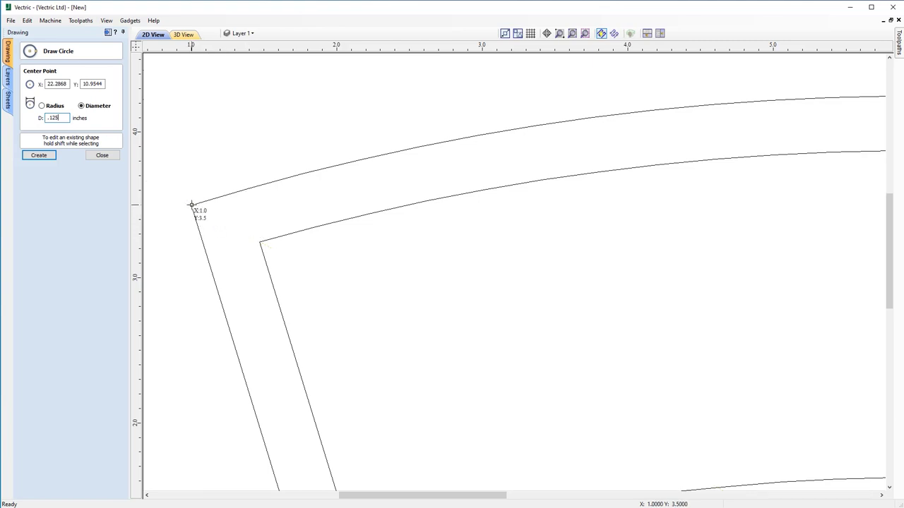
pyautogui.click(226, 223)
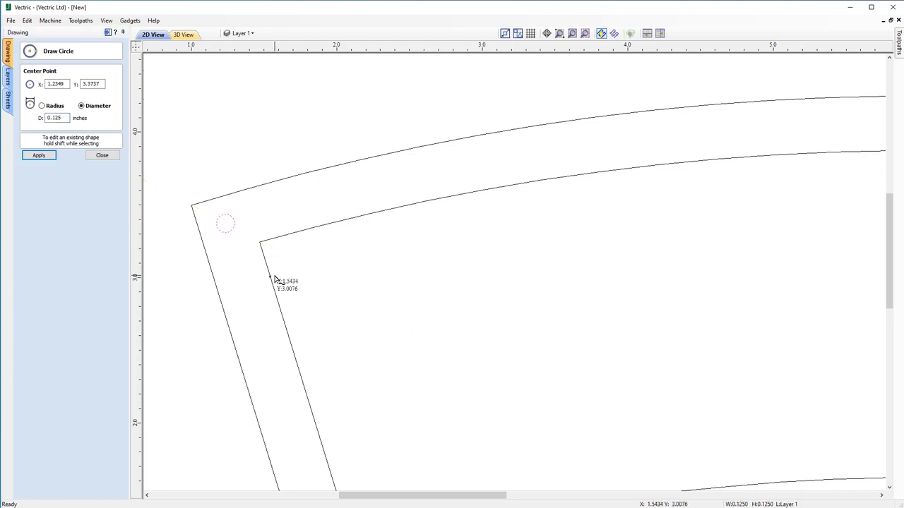
# - Add a second 0.125-inch diameter circle midway between the inner and outer lower-left corners, at about X 2.01, Y 0.86
pyautogui.scroll(-3, 375, 332)
pyautogui.scroll(4, 385, 332)
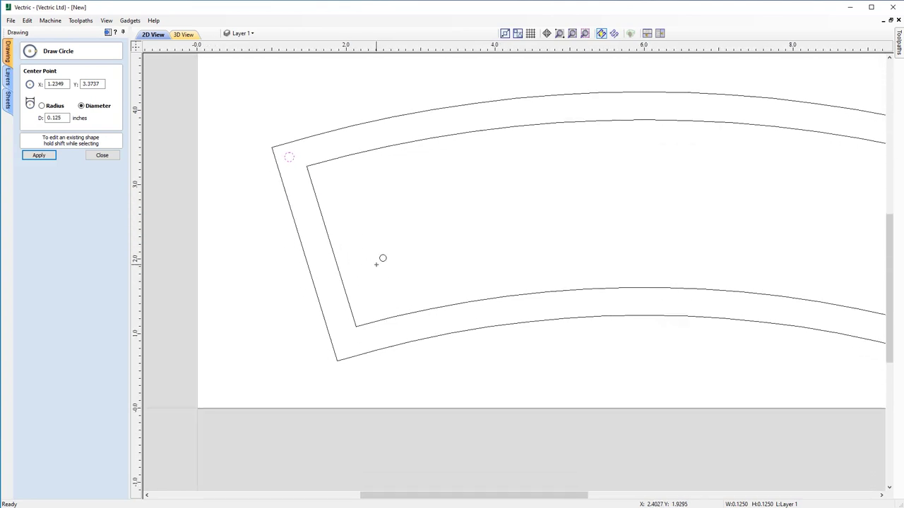
pyautogui.scroll(3, 347, 280)
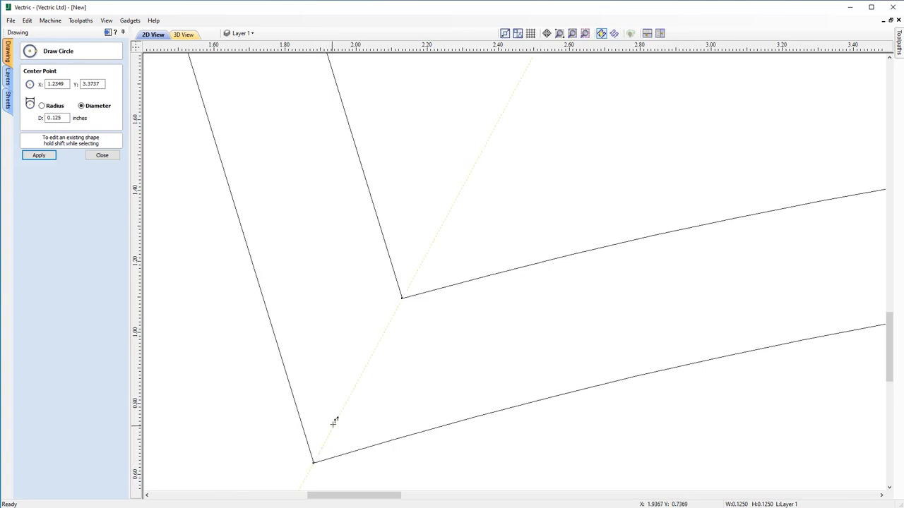
pyautogui.click(359, 379)
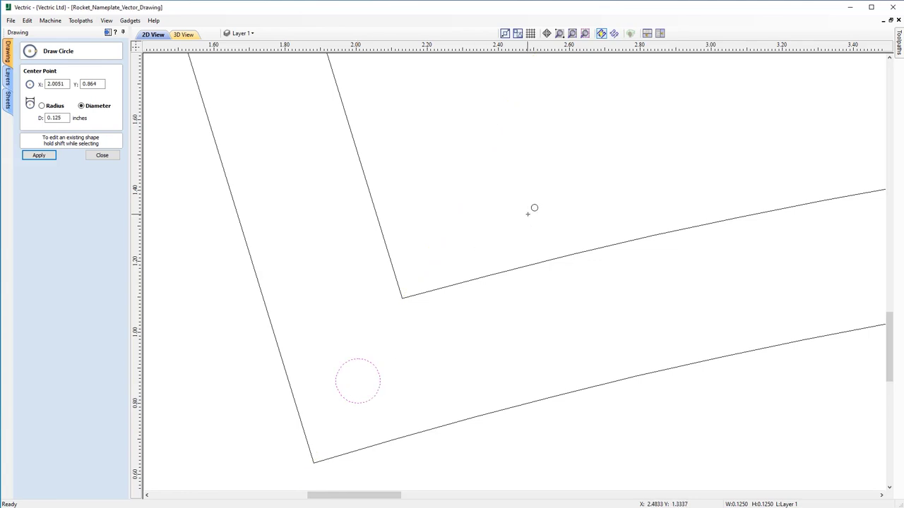
pyautogui.scroll(-3, 537, 196)
pyautogui.scroll(-5, 636, 145)
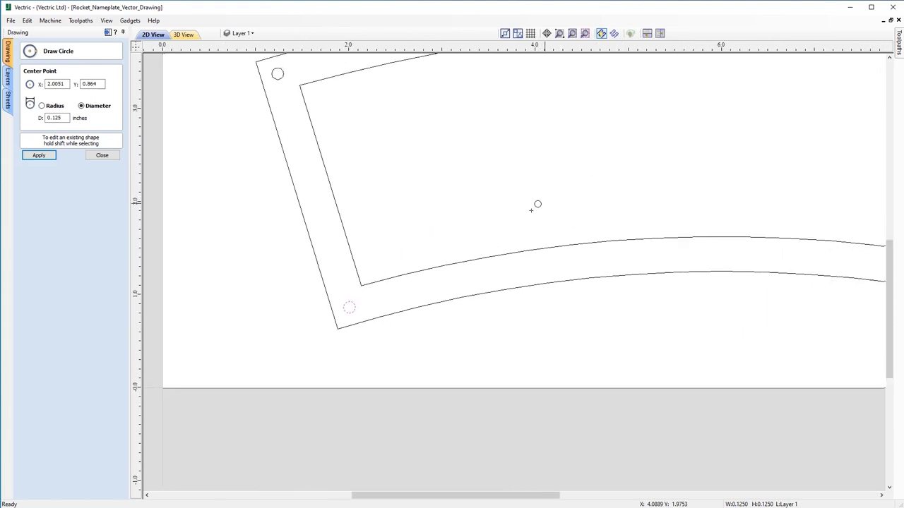
pyautogui.scroll(4, 509, 240)
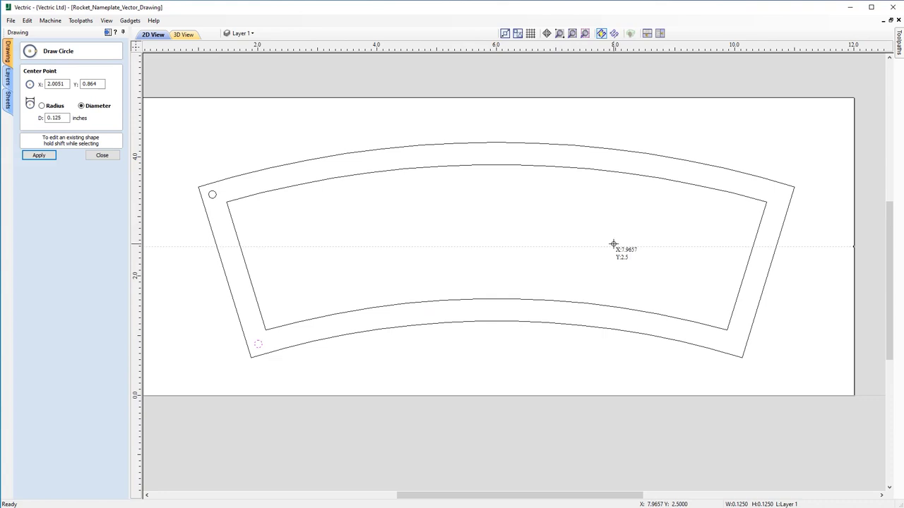
pyautogui.click(101, 156)
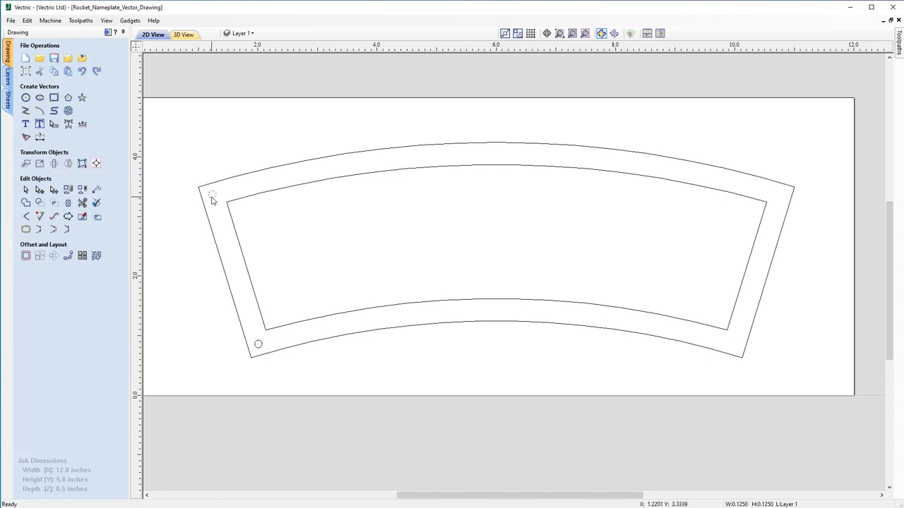
# - Create a mirrored copy of both left-hand circles, flipped horizontally about the job center
pyautogui.keyDown('shift'); pyautogui.click(259, 346); pyautogui.keyUp('shift')
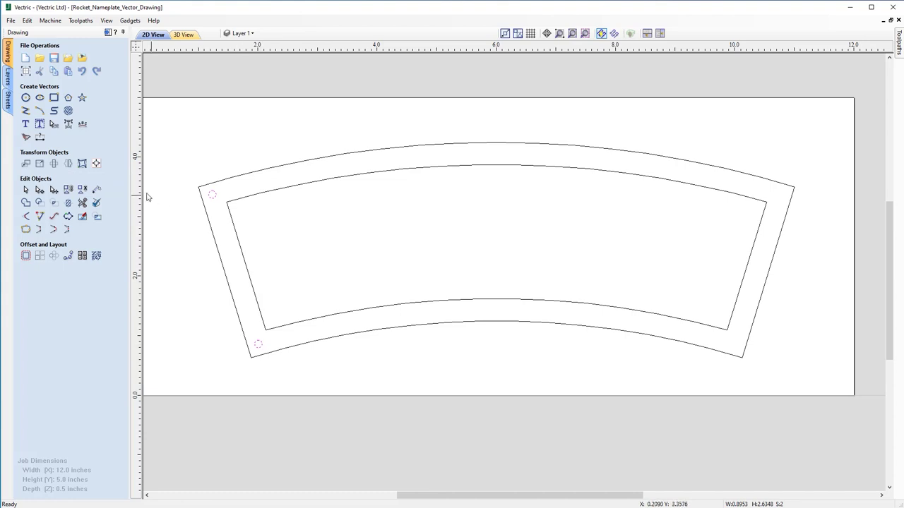
pyautogui.click(68, 163)
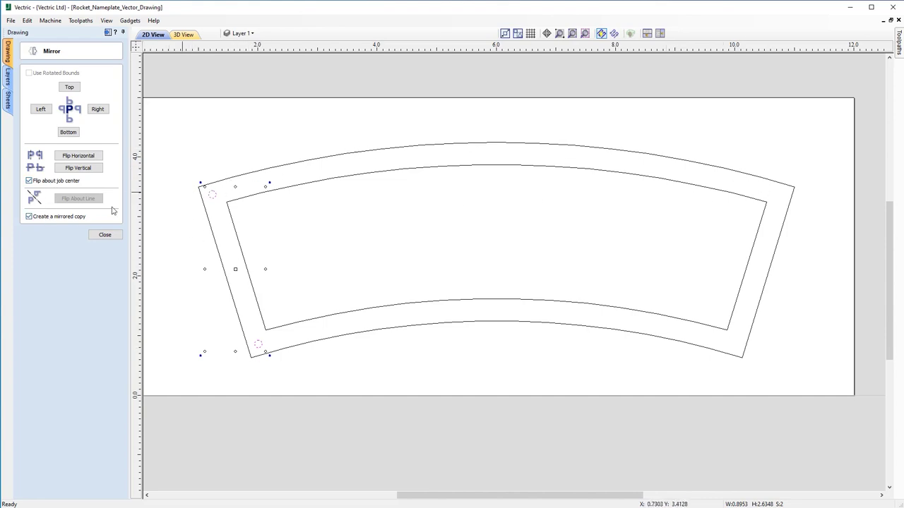
pyautogui.click(74, 159)
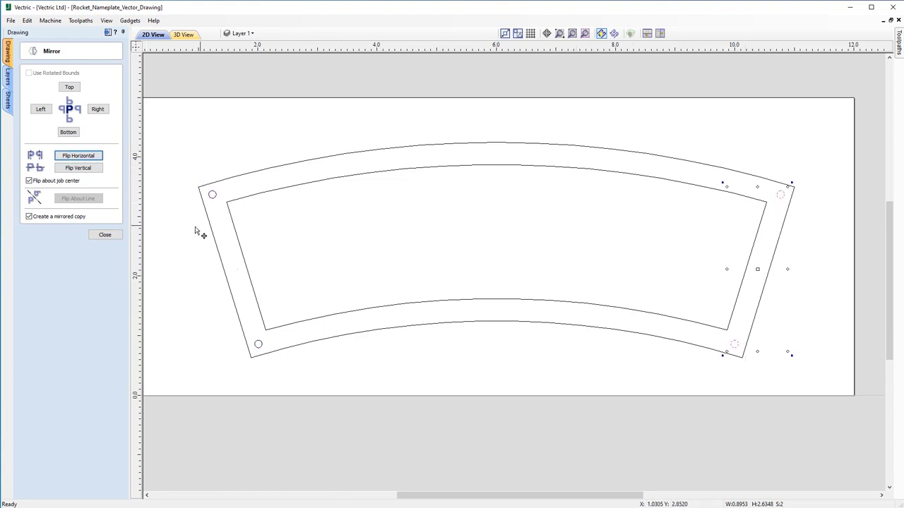
pyautogui.click(104, 236)
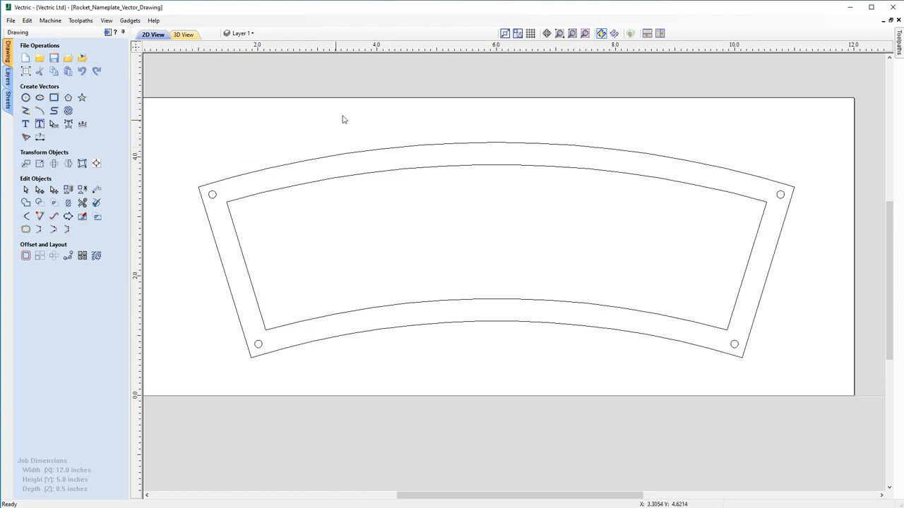
# - Set up new text in the Arial TrueType font, bold and center-aligned, with a text height of 1.2 inches
pyautogui.click(24, 125)
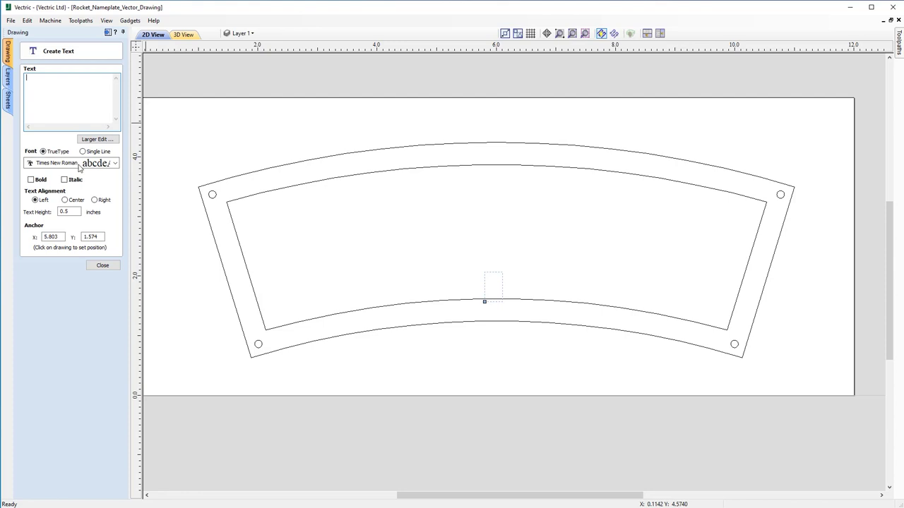
pyautogui.click(101, 165)
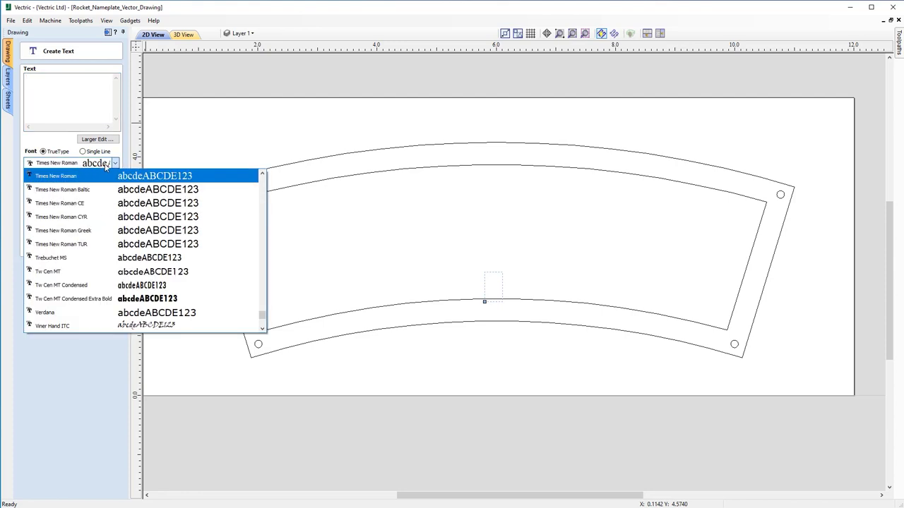
pyautogui.click(113, 164)
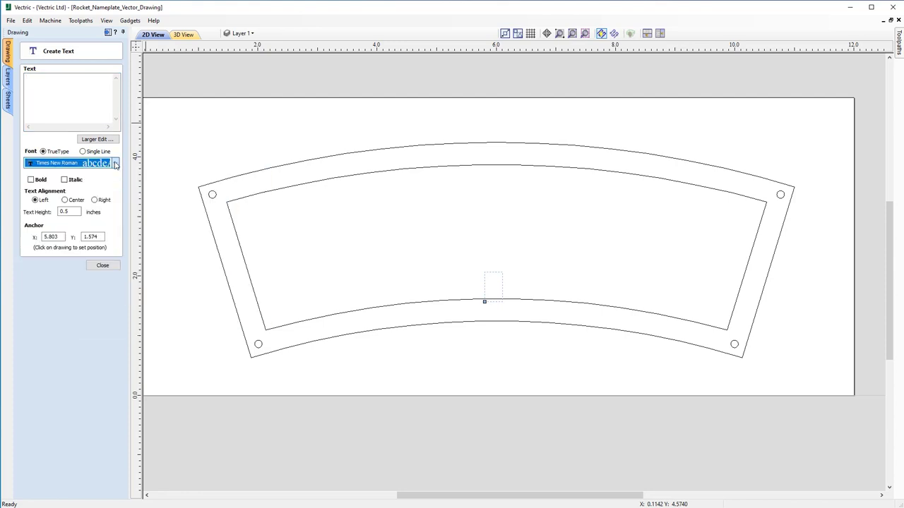
pyautogui.click(113, 164)
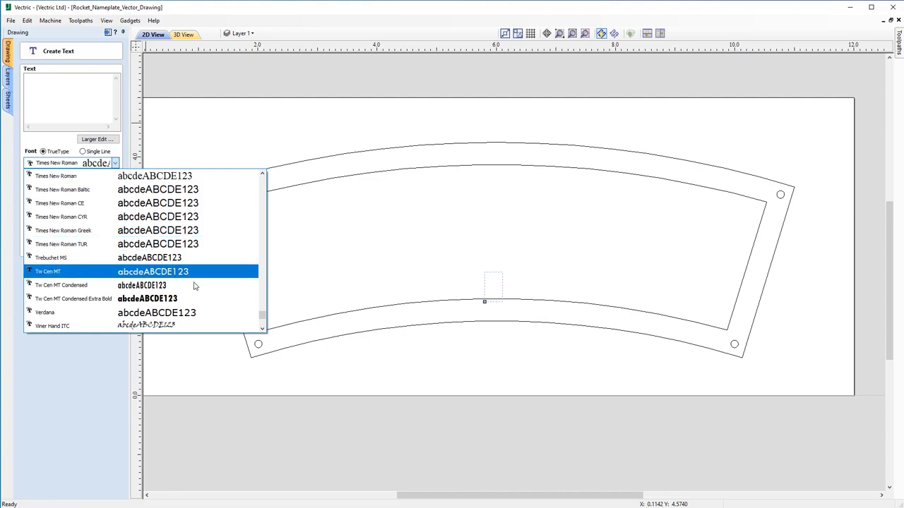
pyautogui.moveTo(262, 315); pyautogui.dragTo(263, 232)
pyautogui.press('Home')
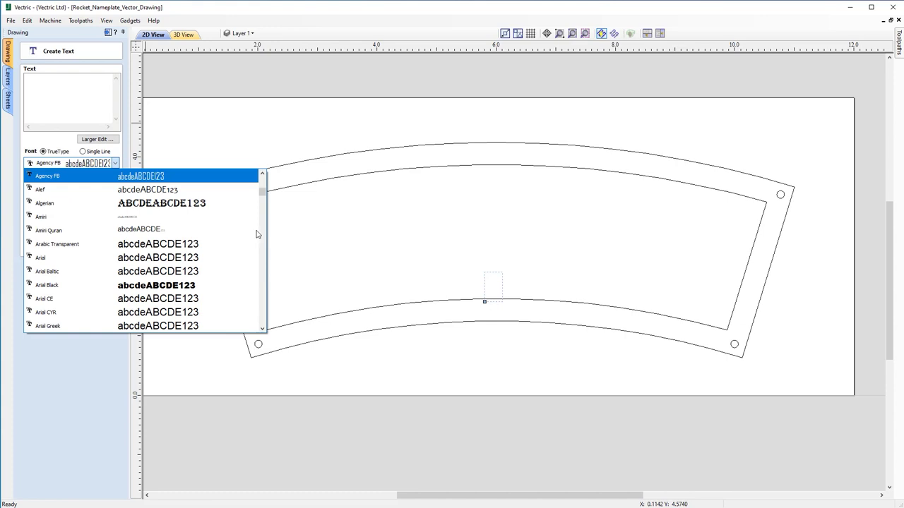
pyautogui.click(44, 260)
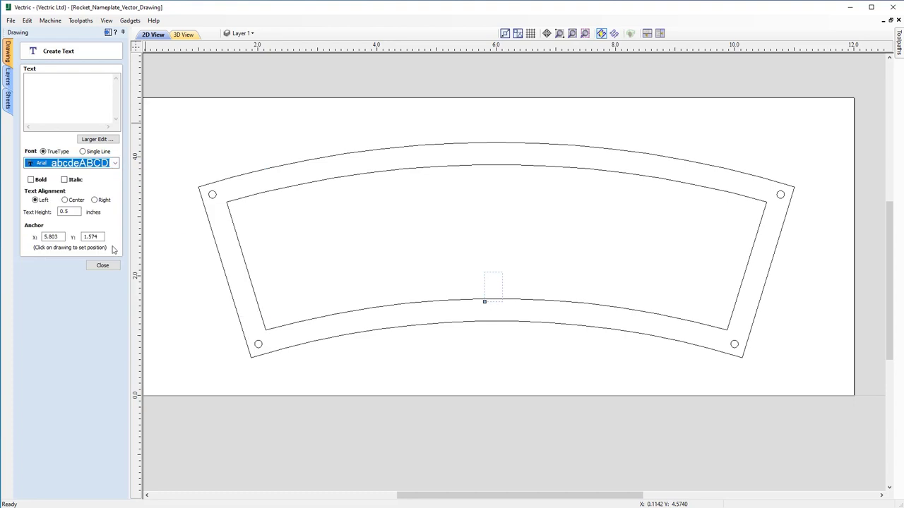
pyautogui.click(30, 180)
pyautogui.click(65, 201)
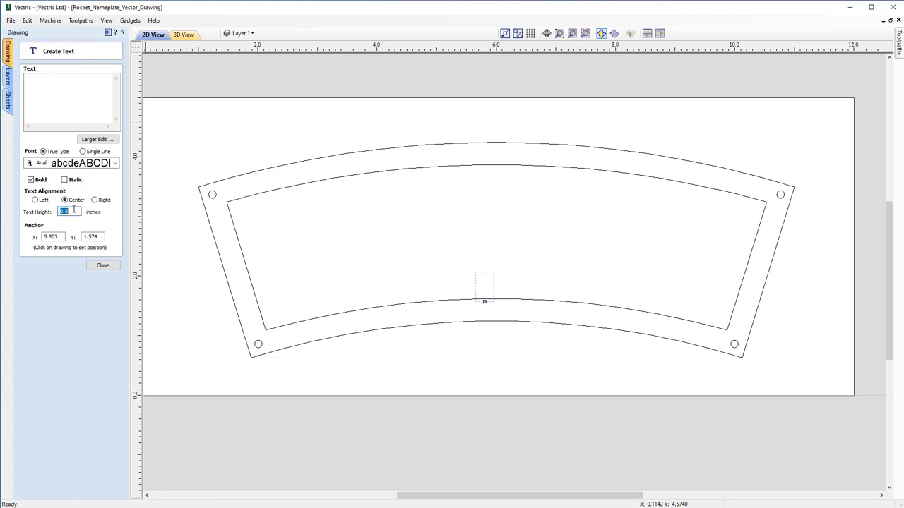
pyautogui.write('1.2')
# - Create the text ROCKET anchored at about X 4.79, Y 3.10 over the upper part of the nameplate
pyautogui.click(424, 210)
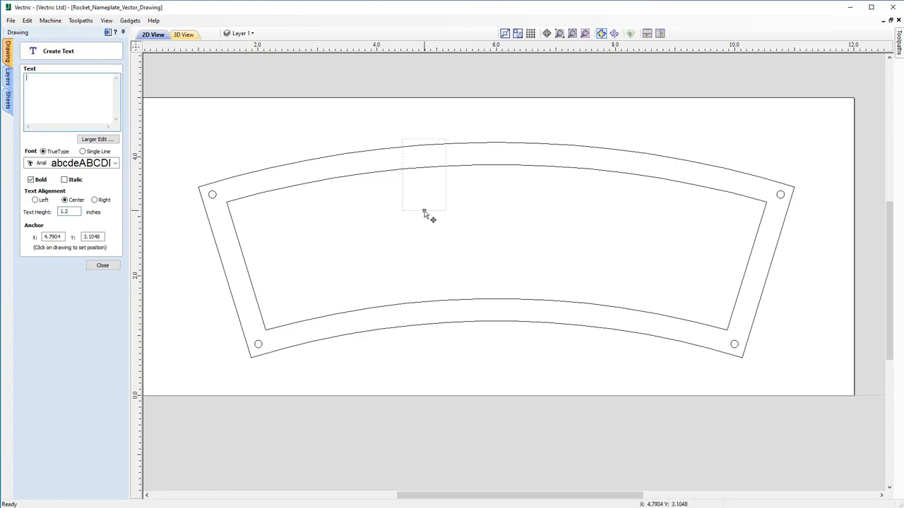
pyautogui.write('R')
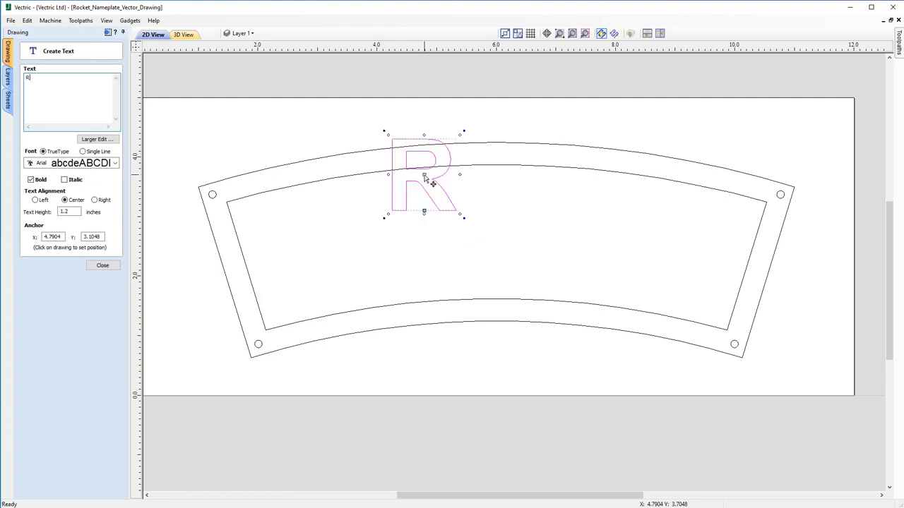
pyautogui.write('OCKET')
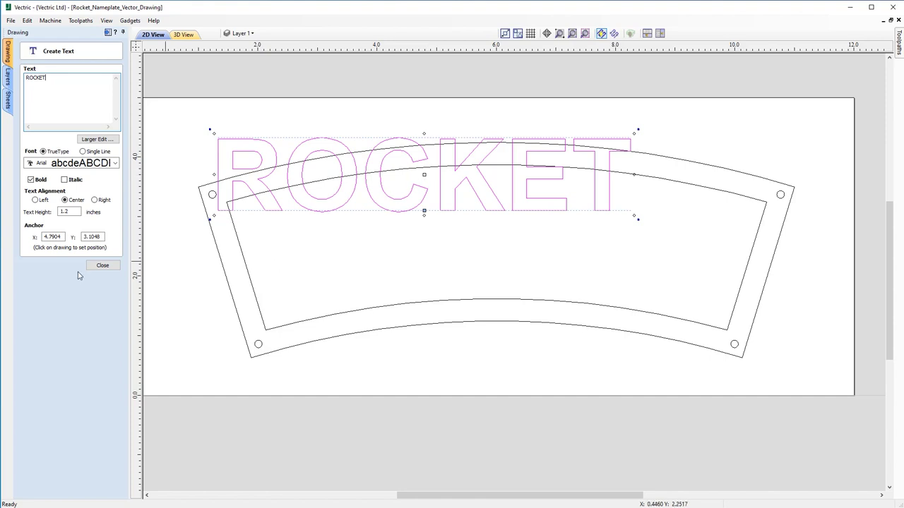
pyautogui.click(102, 265)
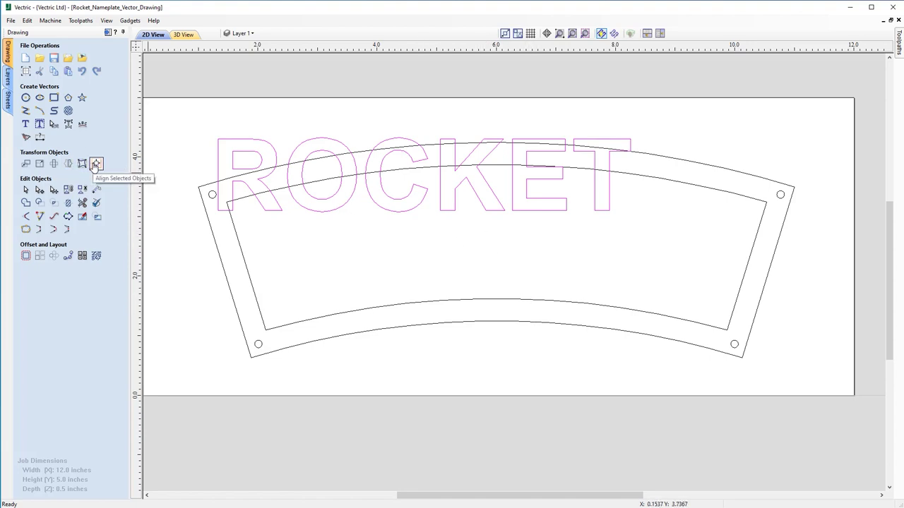
# - Center the ROCKET text horizontally and vertically in the material
pyautogui.click(96, 164)
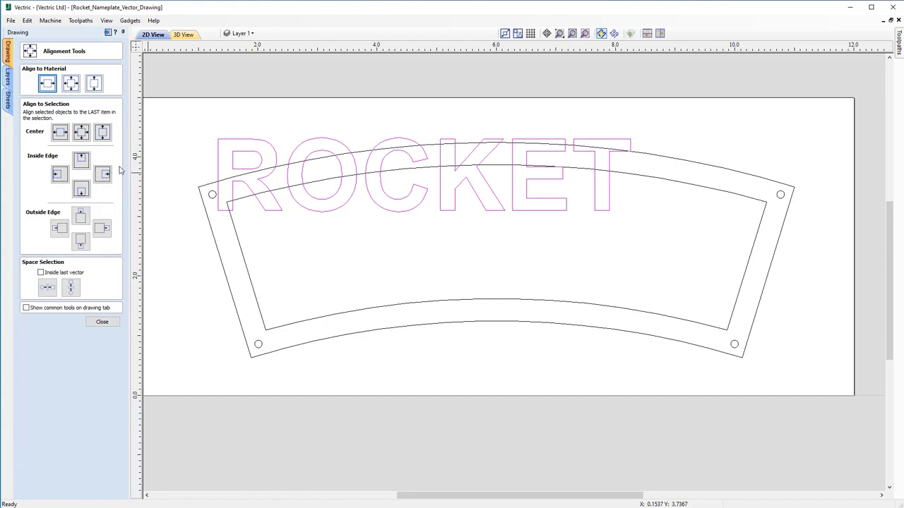
pyautogui.click(70, 83)
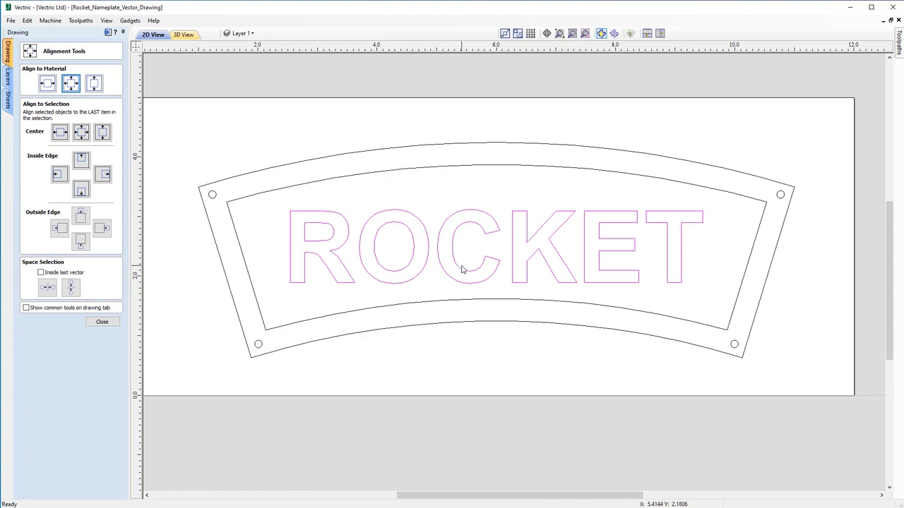
pyautogui.click(102, 322)
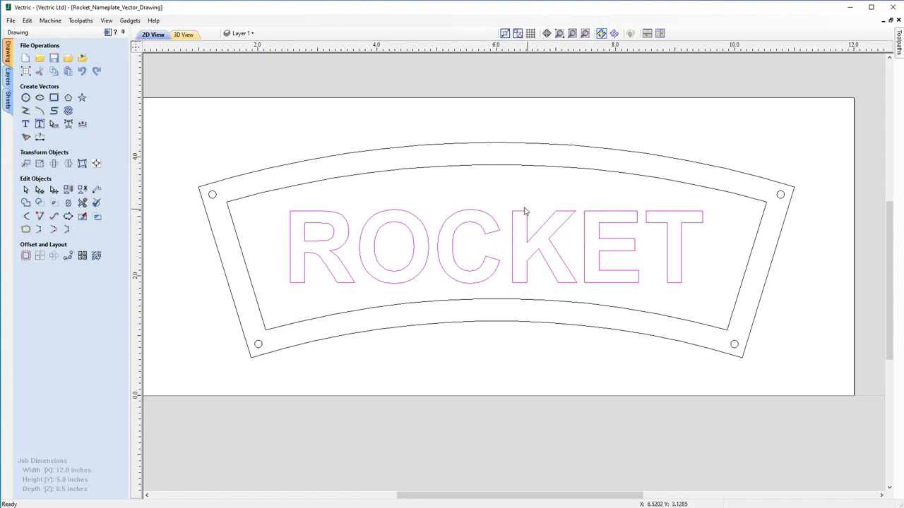
# - Arc the ROCKET text upwards to follow the plate's curvature, and lower it slightly to sit midway inside the inner border
pyautogui.click(487, 217)
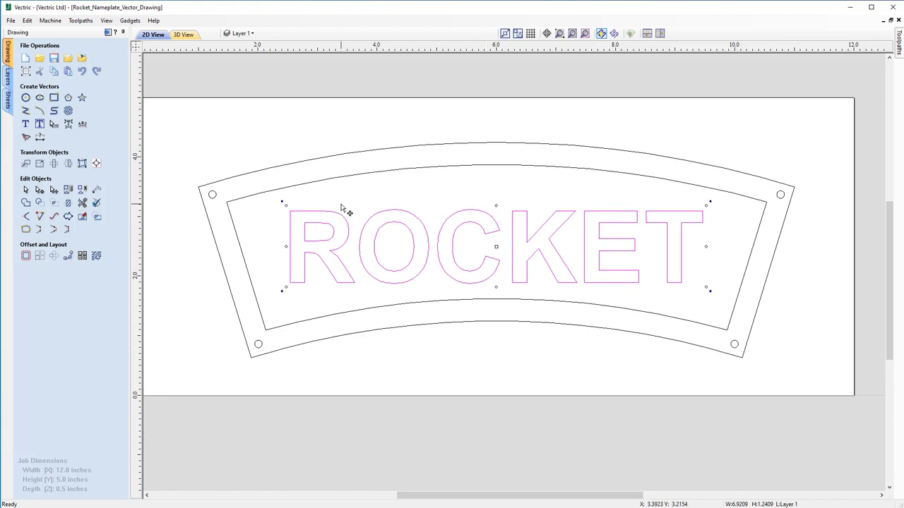
pyautogui.click(54, 124)
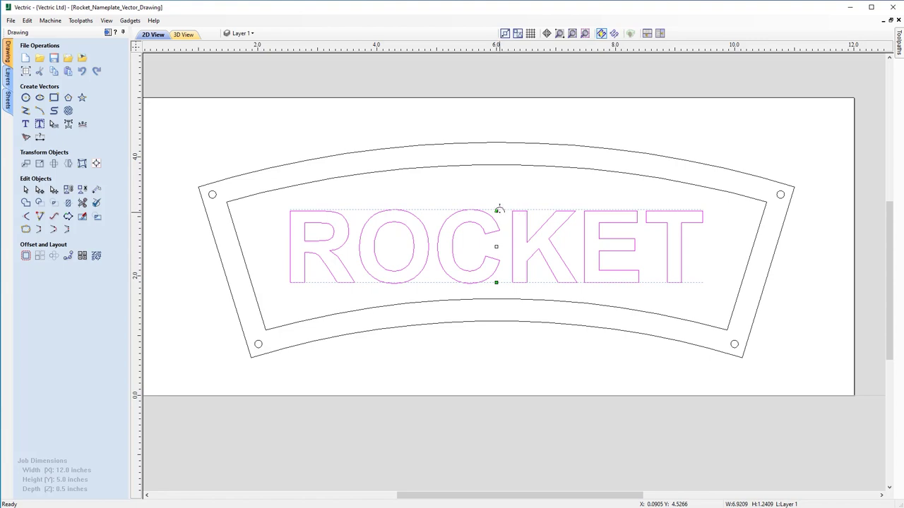
pyautogui.moveTo(494, 205); pyautogui.dragTo(496, 183)
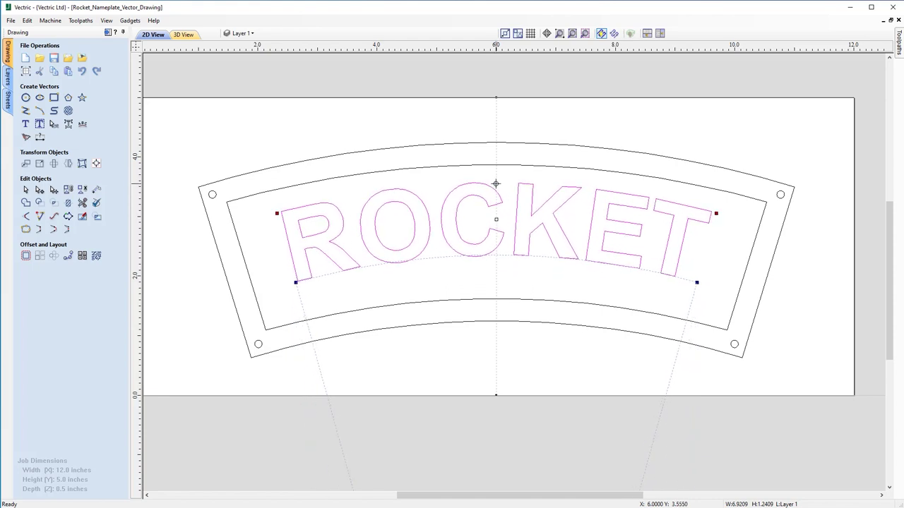
pyautogui.moveTo(495, 184); pyautogui.dragTo(495, 183)
pyautogui.moveTo(497, 219); pyautogui.dragTo(496, 230)
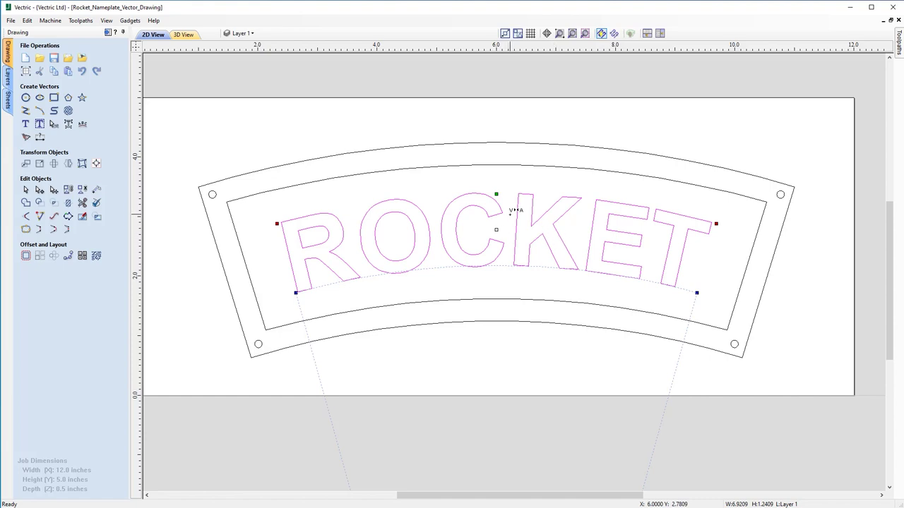
# - Try tightening the kerning between the letters C and K, and restore the previous spacing
pyautogui.moveTo(516, 220); pyautogui.dragTo(508, 221)
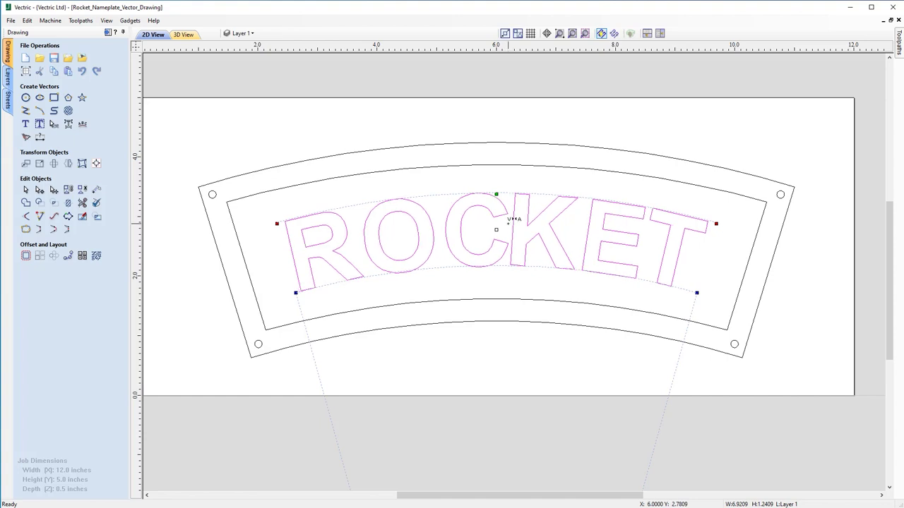
pyautogui.moveTo(509, 221); pyautogui.dragTo(509, 221)
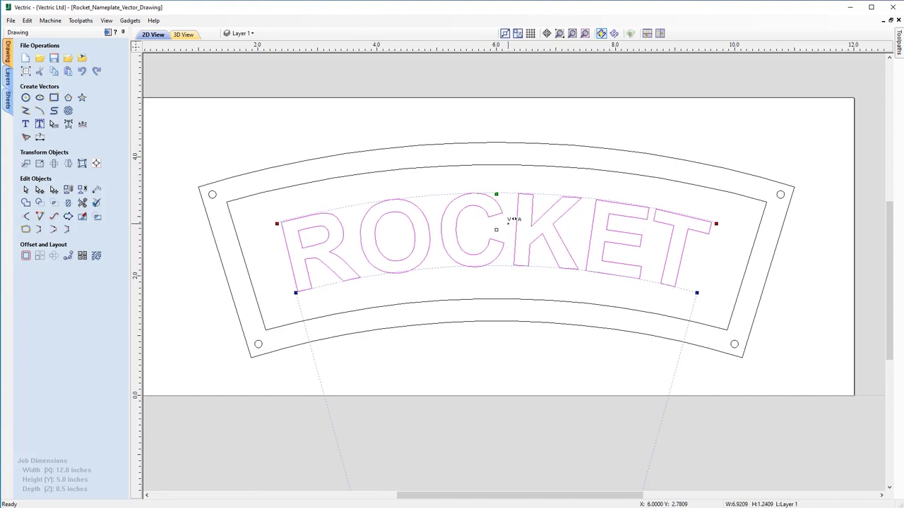
# - Try to wrap the ROCKET text onto the closed inner border with Text On A Curve
pyautogui.click(82, 125)
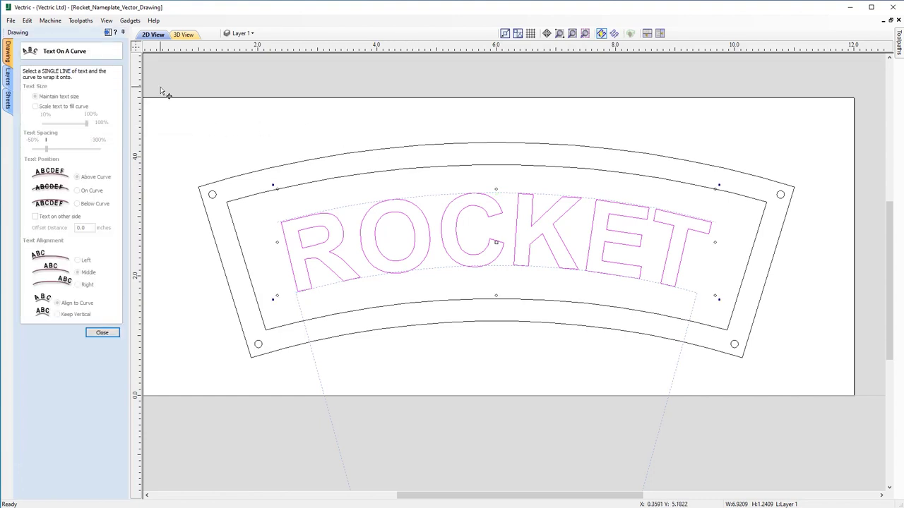
pyautogui.click(316, 123)
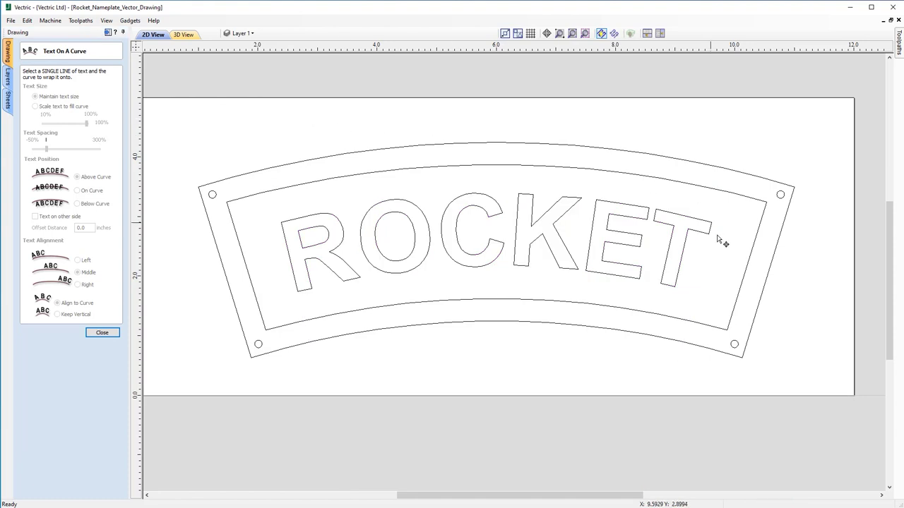
pyautogui.click(290, 251)
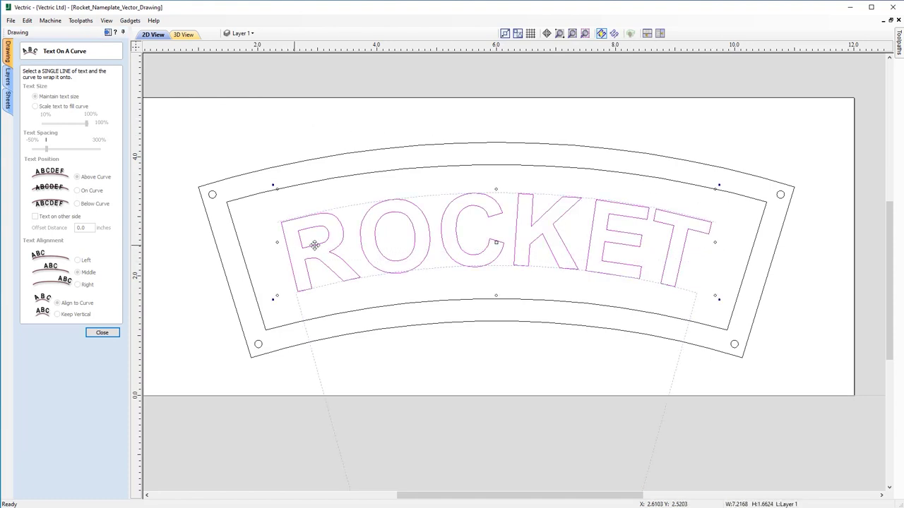
pyautogui.keyDown('shift'); pyautogui.click(351, 178); pyautogui.keyUp('shift')
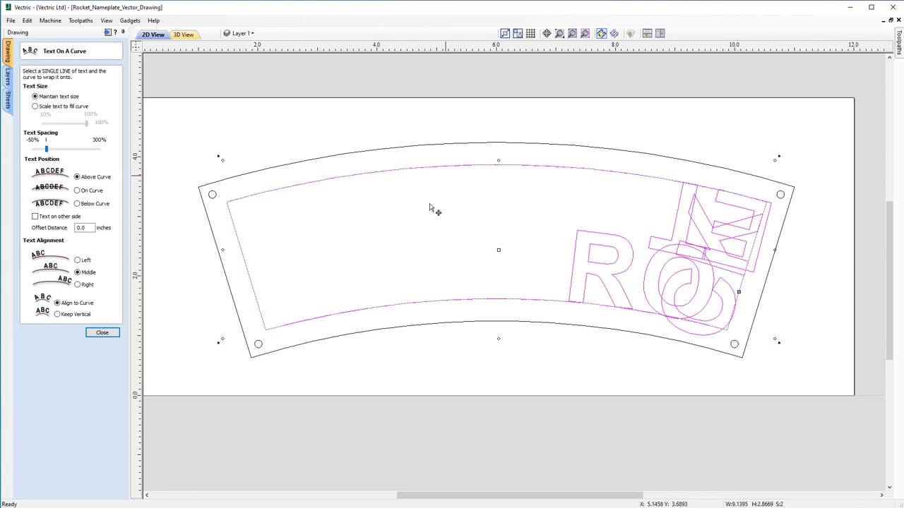
pyautogui.click(103, 333)
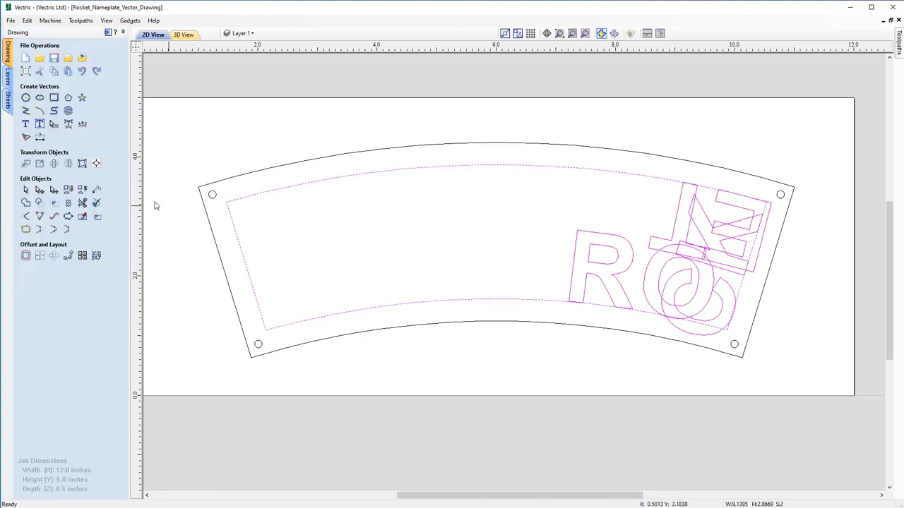
pyautogui.click(178, 215)
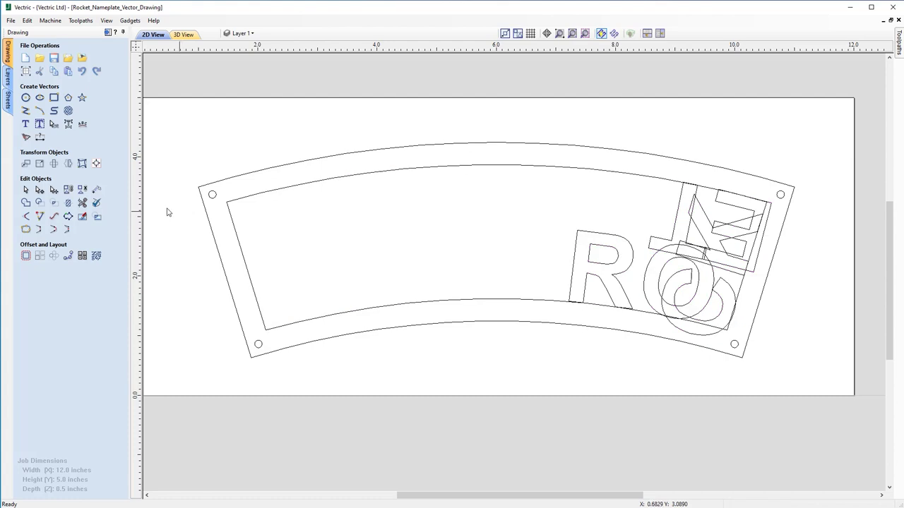
# - Measure the length of the inner border's left edge from its lower corner to its upper corner
pyautogui.click(97, 189)
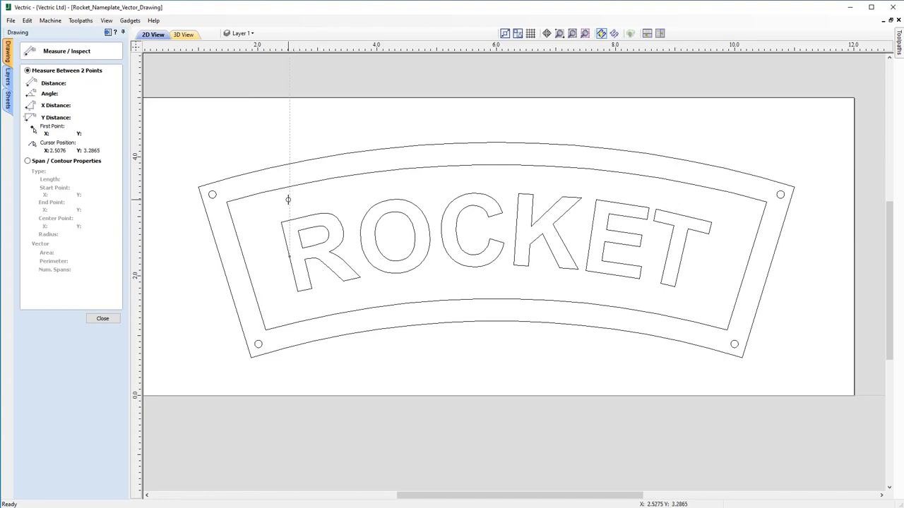
pyautogui.scroll(1, 266, 330)
pyautogui.click(265, 329)
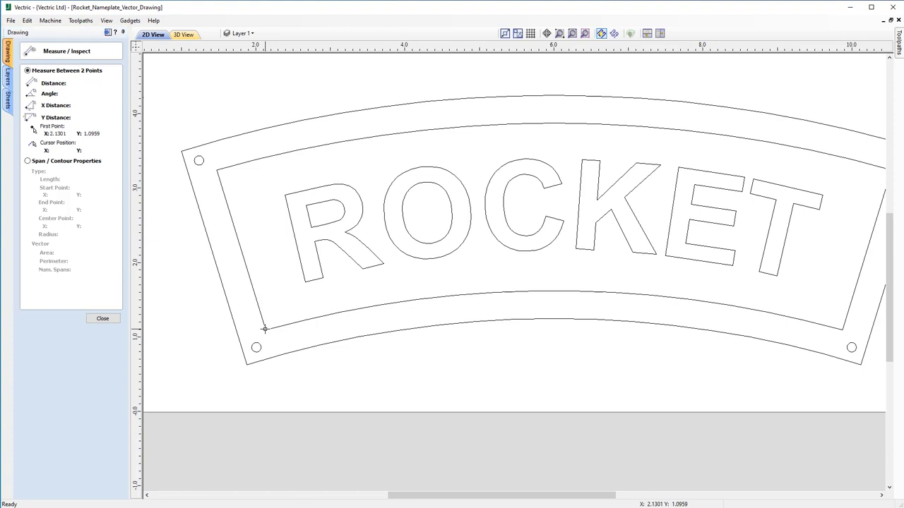
pyautogui.click(218, 171)
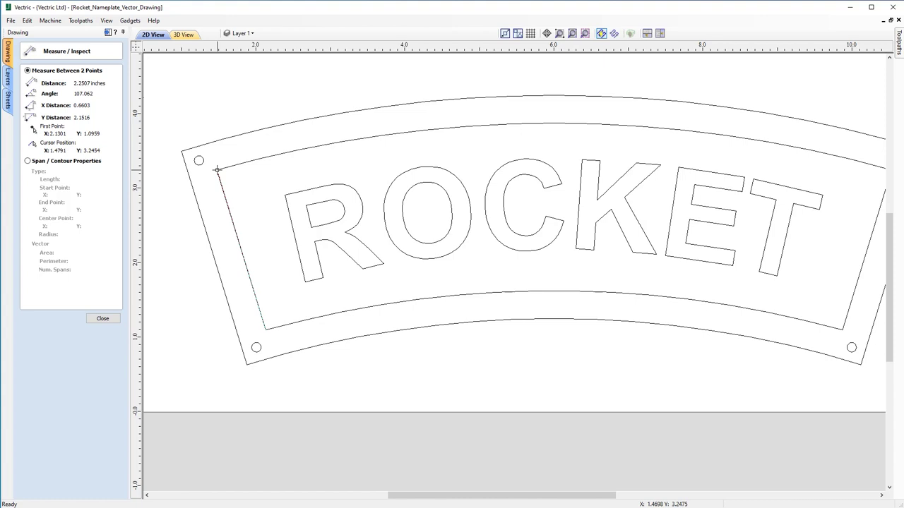
pyautogui.press('Escape')
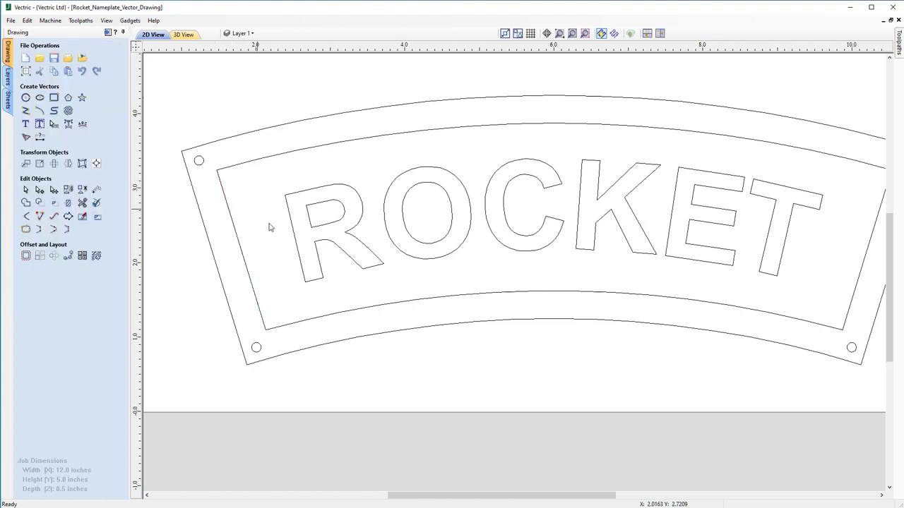
# - Measure the height of the letter R along its left edge from the bottom corner to the top corner
pyautogui.click(98, 191)
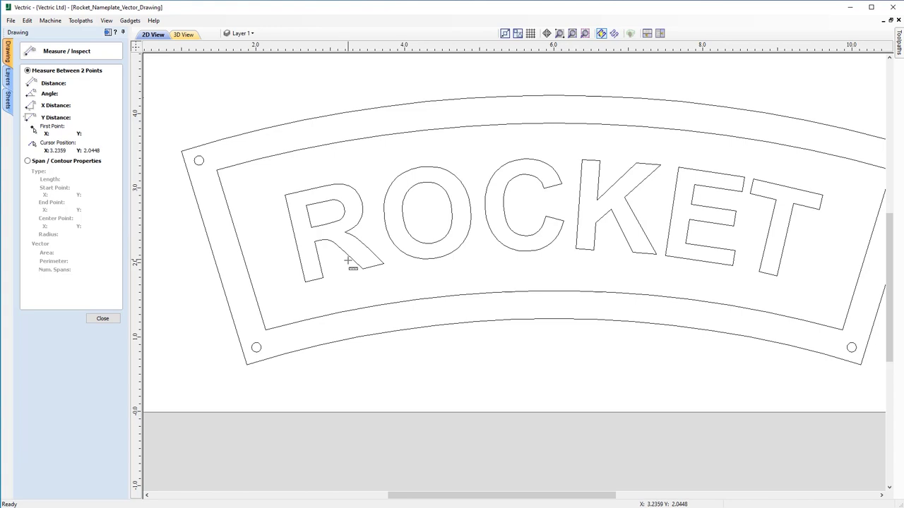
pyautogui.click(306, 283)
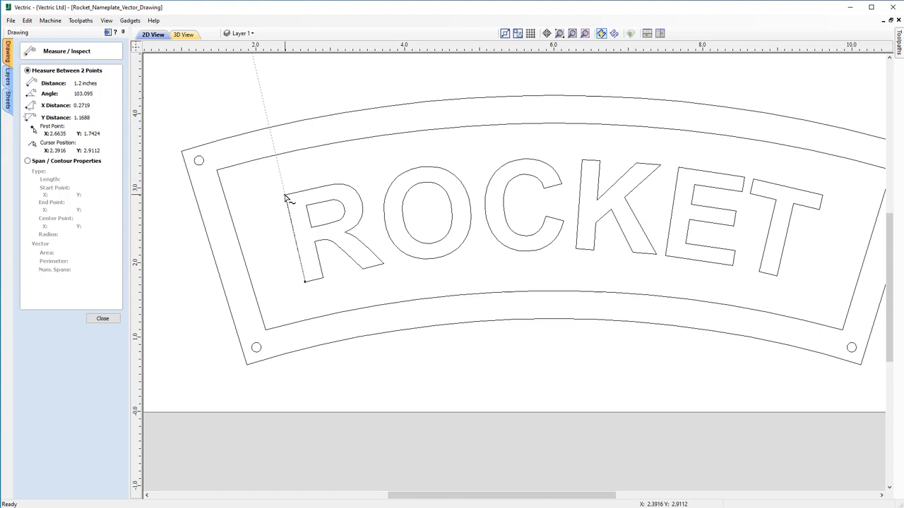
pyautogui.press('Escape')
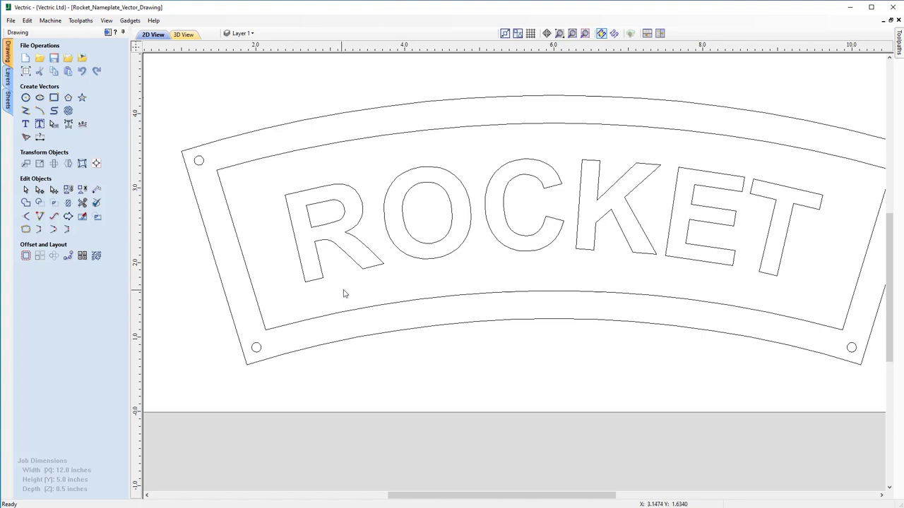
# - Wrap the ROCKET text above the inner border curve with a 0.5 inch offset, centred on the middle of the border's lower arc
pyautogui.click(372, 269)
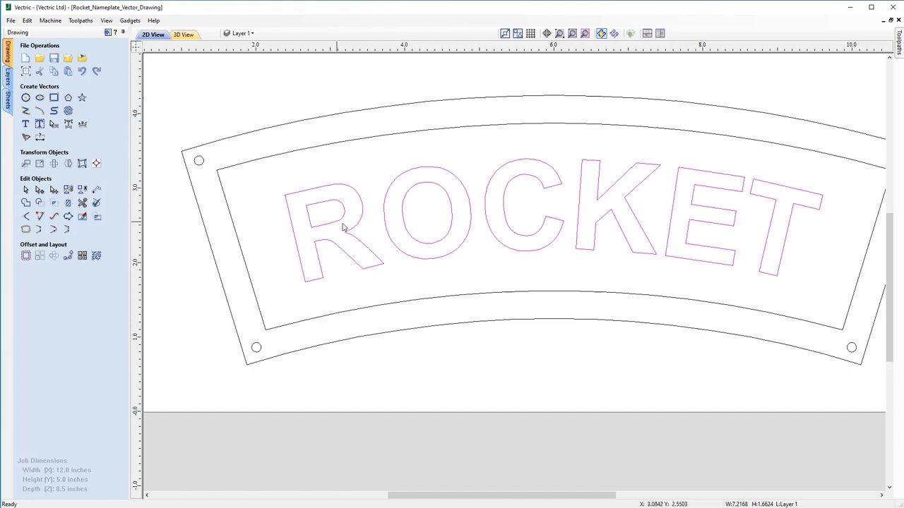
pyautogui.keyDown('shift'); pyautogui.click(346, 313); pyautogui.keyUp('shift')
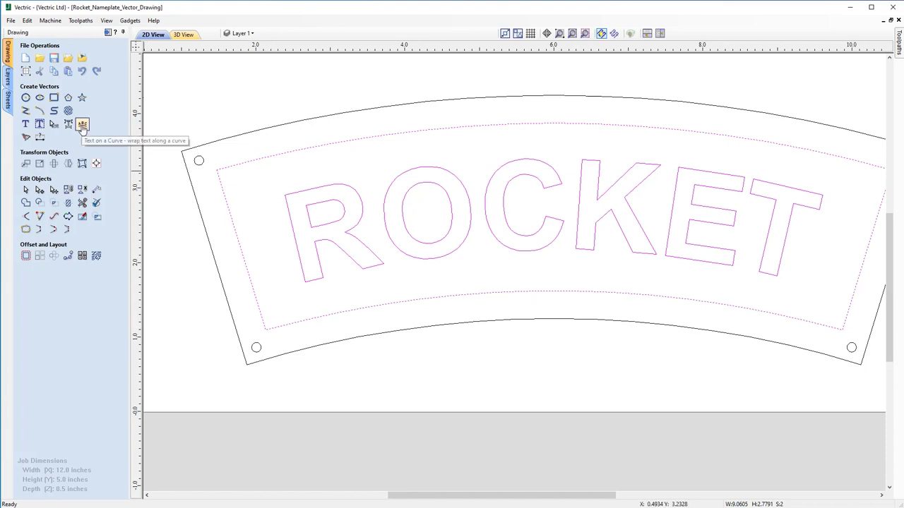
pyautogui.click(82, 124)
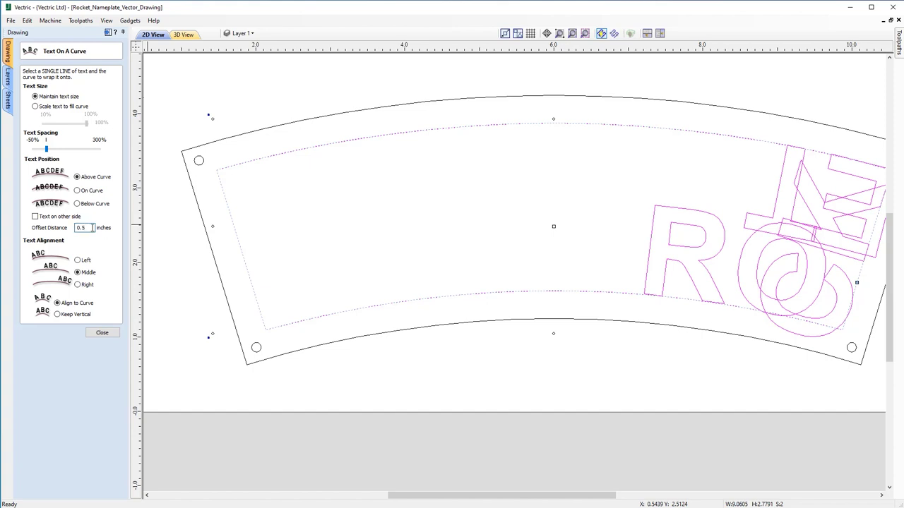
pyautogui.press('Return')
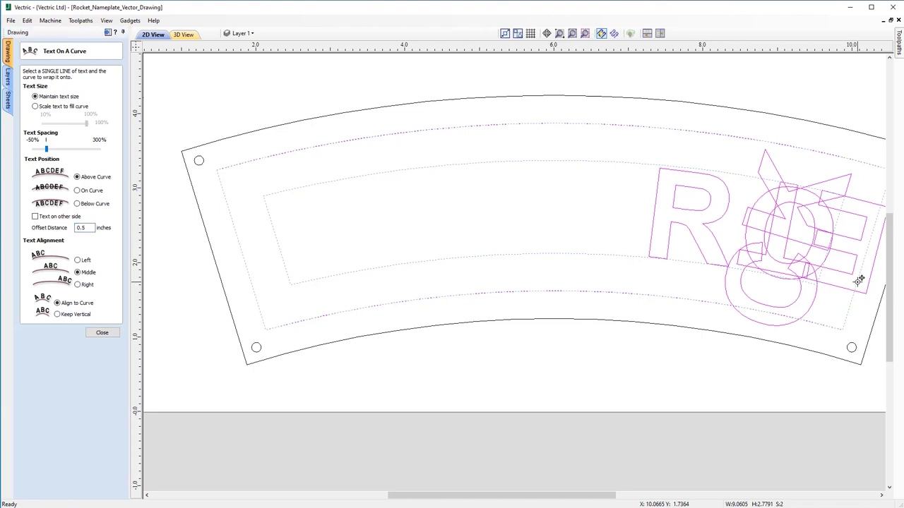
pyautogui.moveTo(858, 280); pyautogui.dragTo(551, 227)
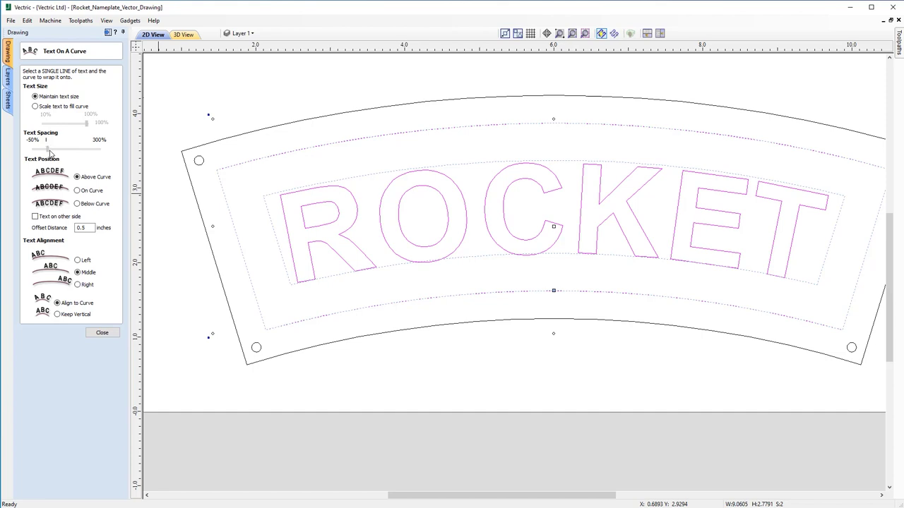
# - Widen the ROCKET letter spacing slightly so the word spans the offset guide's width, and finish the Text On A Curve operation
pyautogui.moveTo(53, 153); pyautogui.dragTo(61, 150)
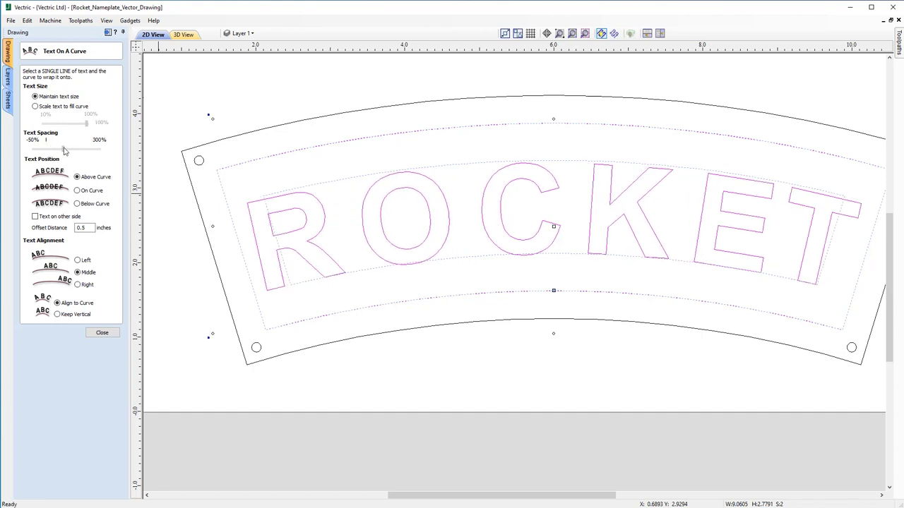
pyautogui.moveTo(53, 151); pyautogui.dragTo(50, 151)
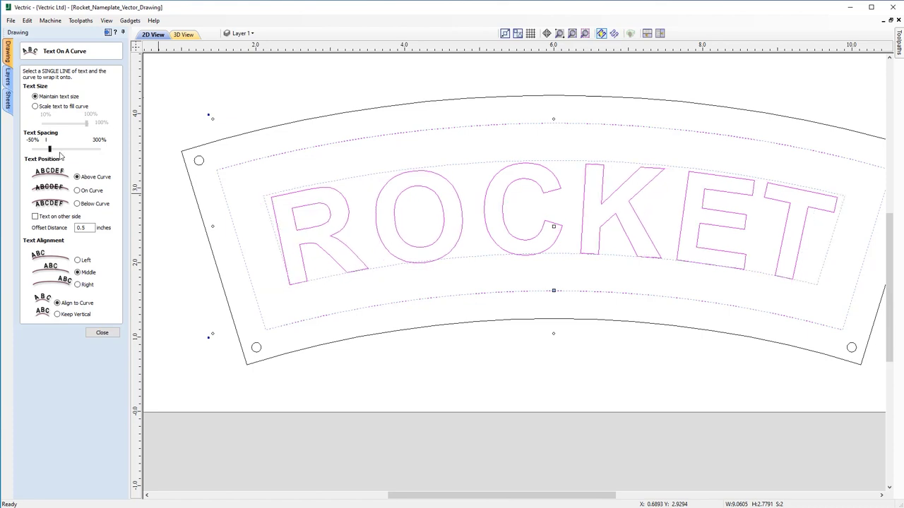
pyautogui.scroll(-1, 524, 267)
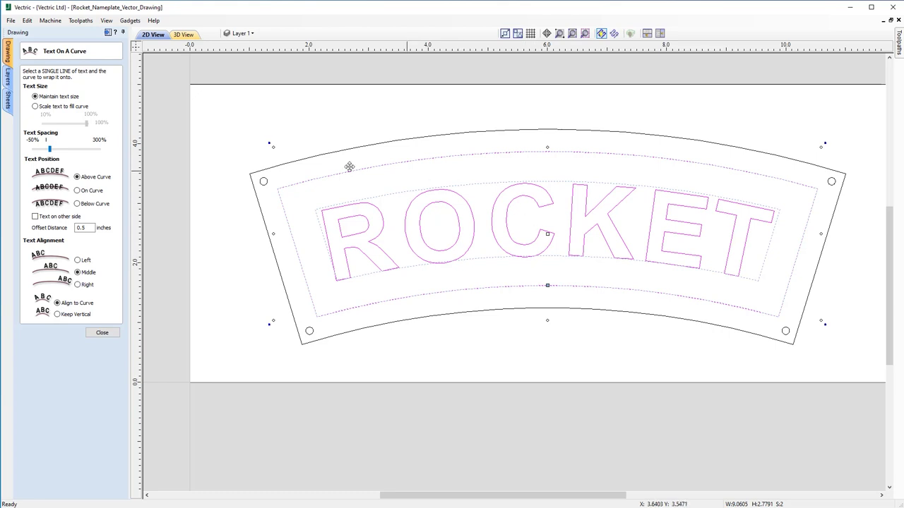
pyautogui.click(106, 334)
pyautogui.click(434, 367)
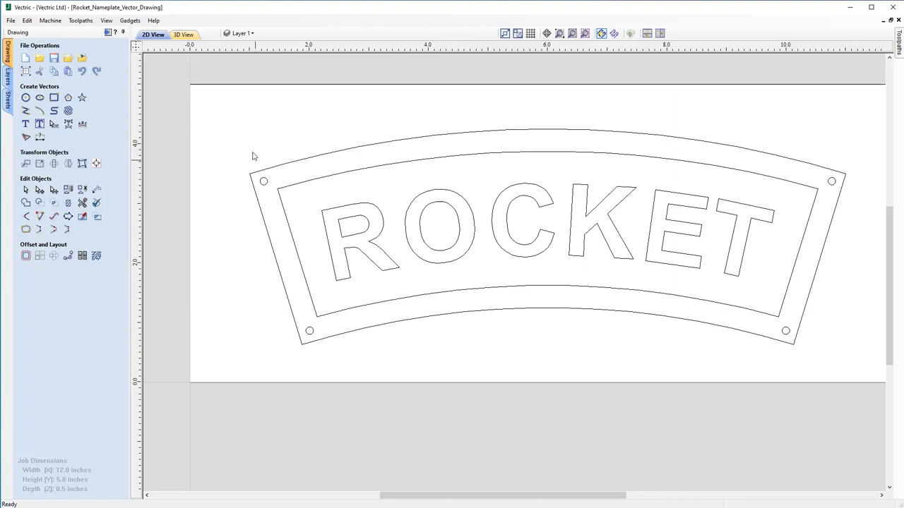
# - Save the drawing as Rocket_Nameplate_Vector_Drawing in the rocket-nameplate folder, replacing the existing file
pyautogui.click(11, 22)
pyautogui.click(31, 82)
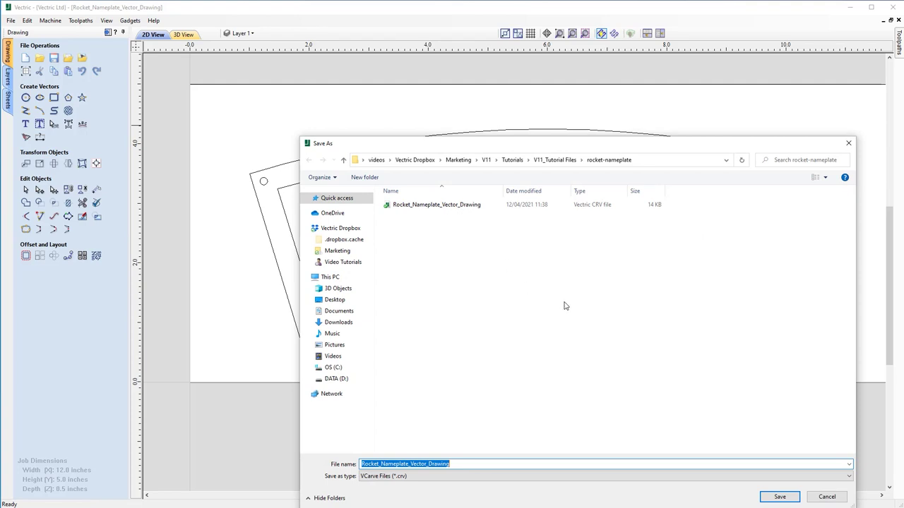
pyautogui.click(785, 497)
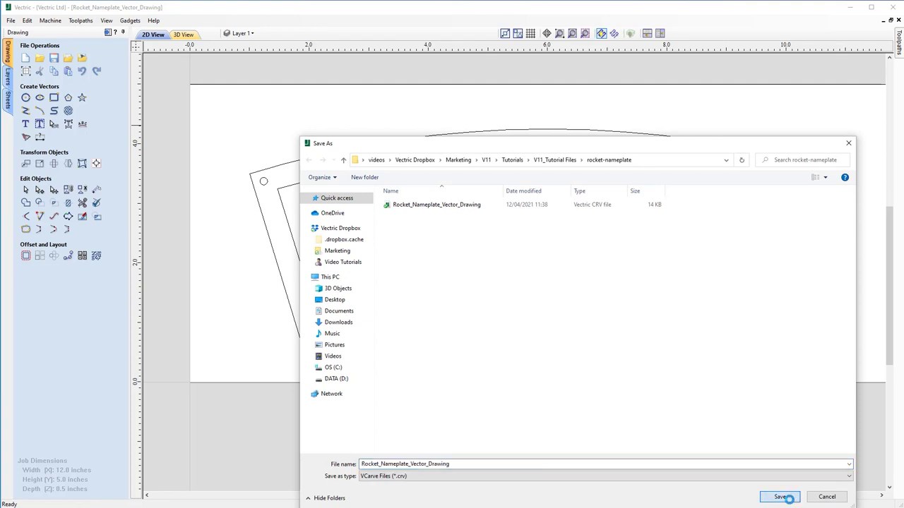
pyautogui.click(332, 375)
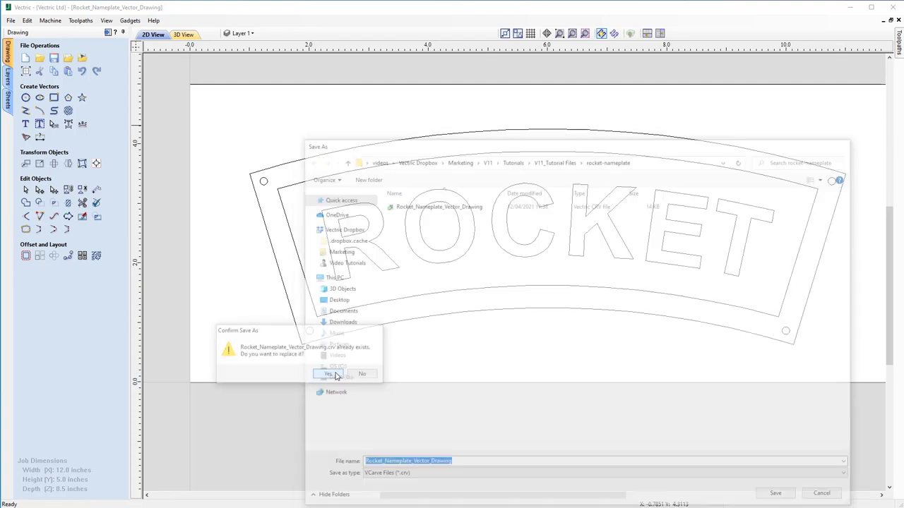